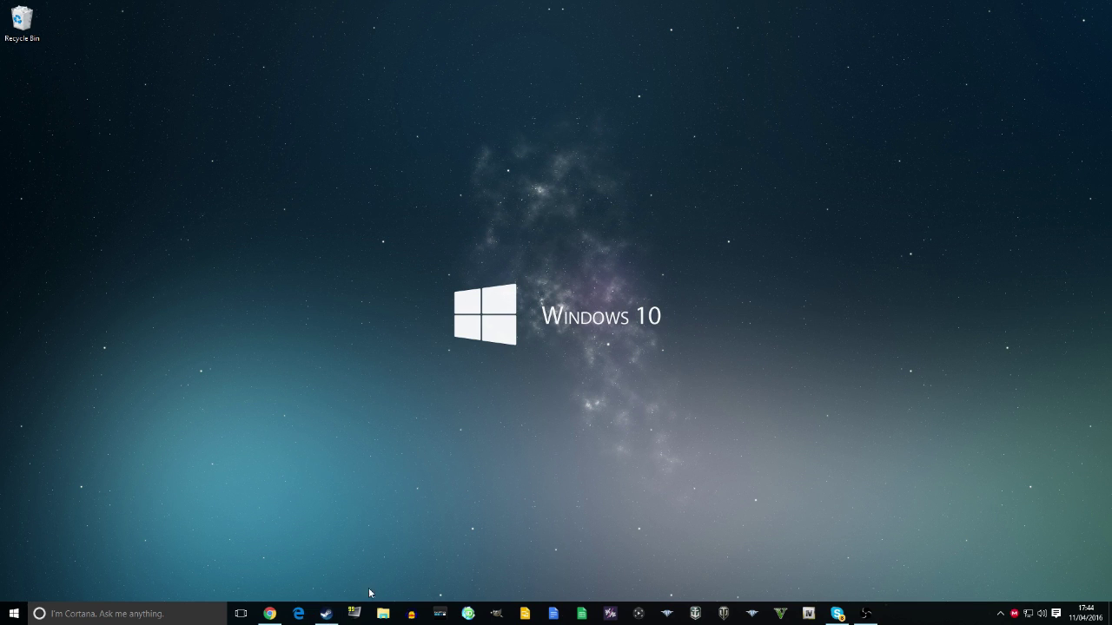
Restore the Steam window from the taskbar, showing the Grand Theft Auto V library page.
left_click(337, 613)
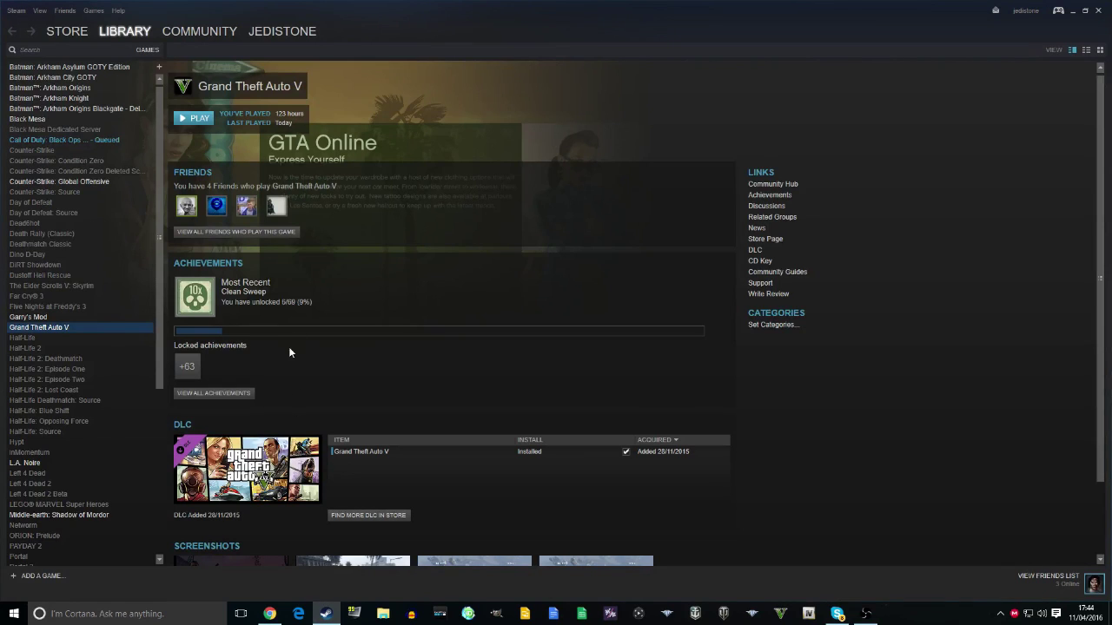
Browse Grand Theft Auto V's local files from its Steam Properties to open the install folder.
right_click(53, 328)
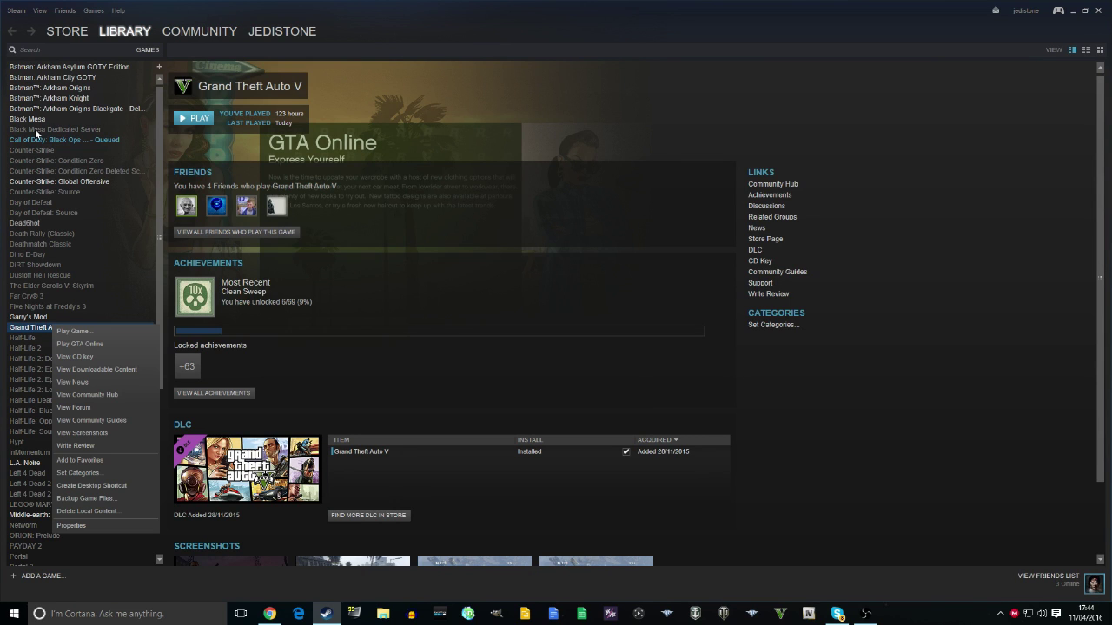
left_click(97, 524)
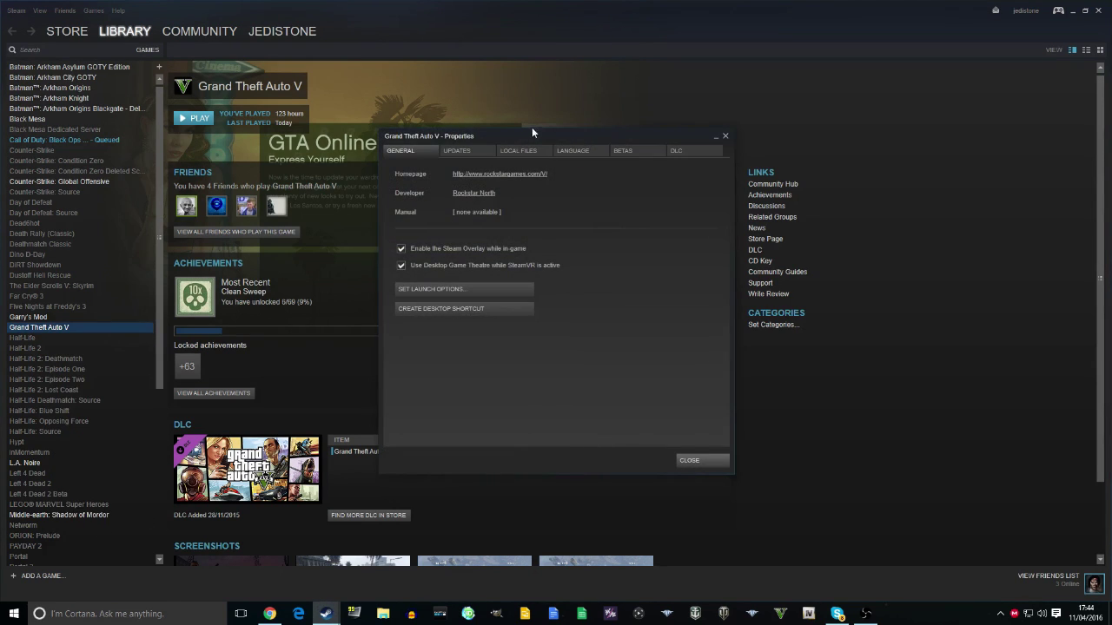
left_click(519, 150)
left_click(521, 192)
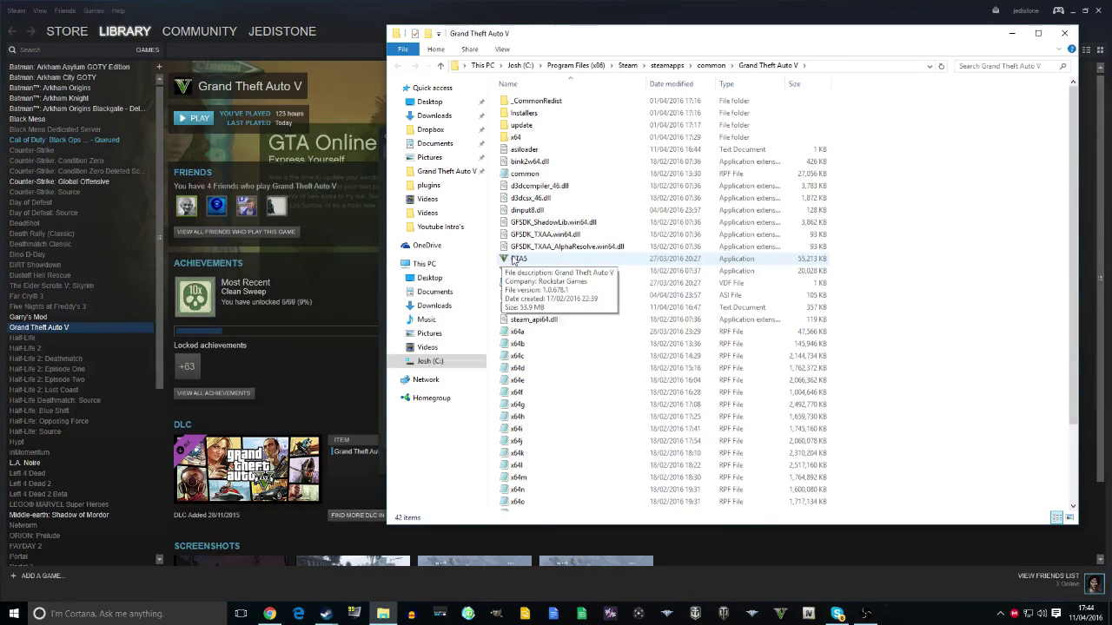
Close Steam's GTA V Properties dialog, minimize Steam, and move the game folder window up.
right_click(513, 261)
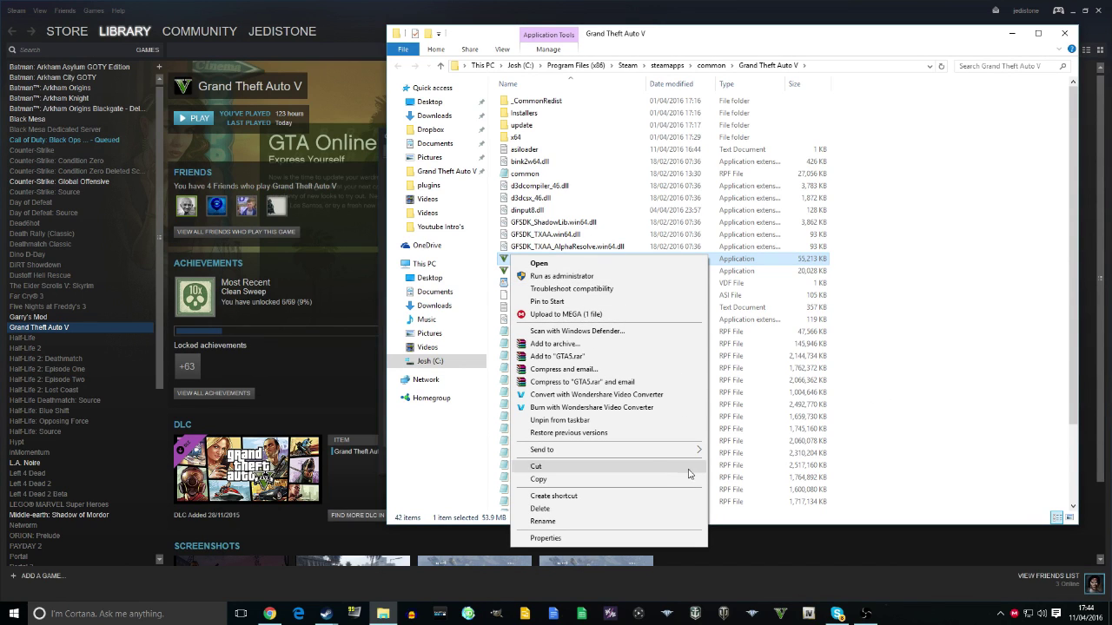
left_click(986, 400)
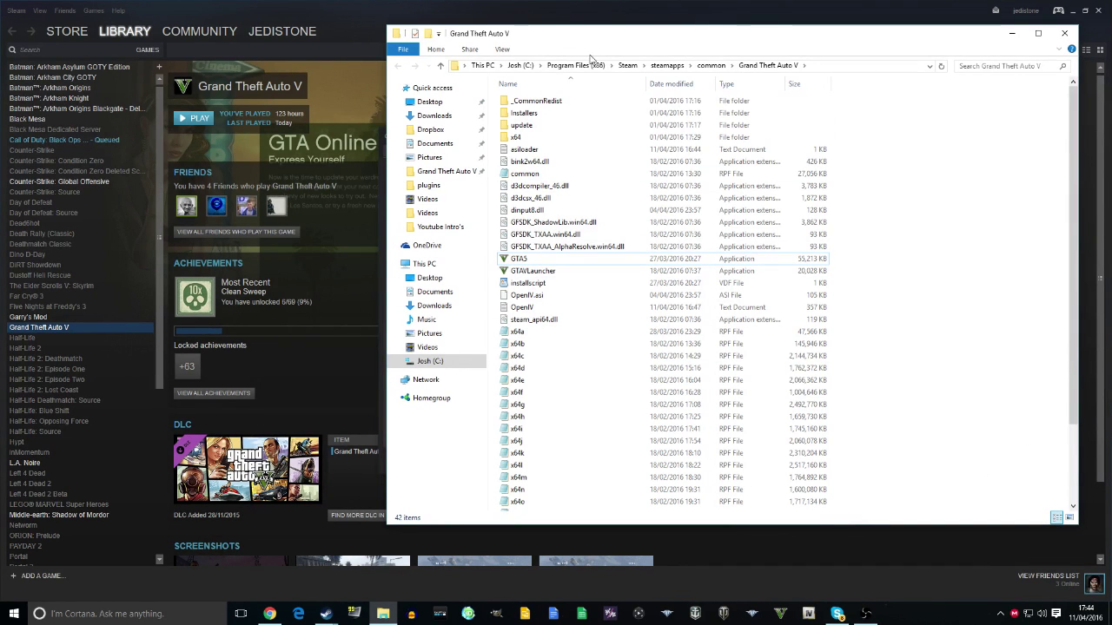
left_click_drag(522, 43, 229, 278)
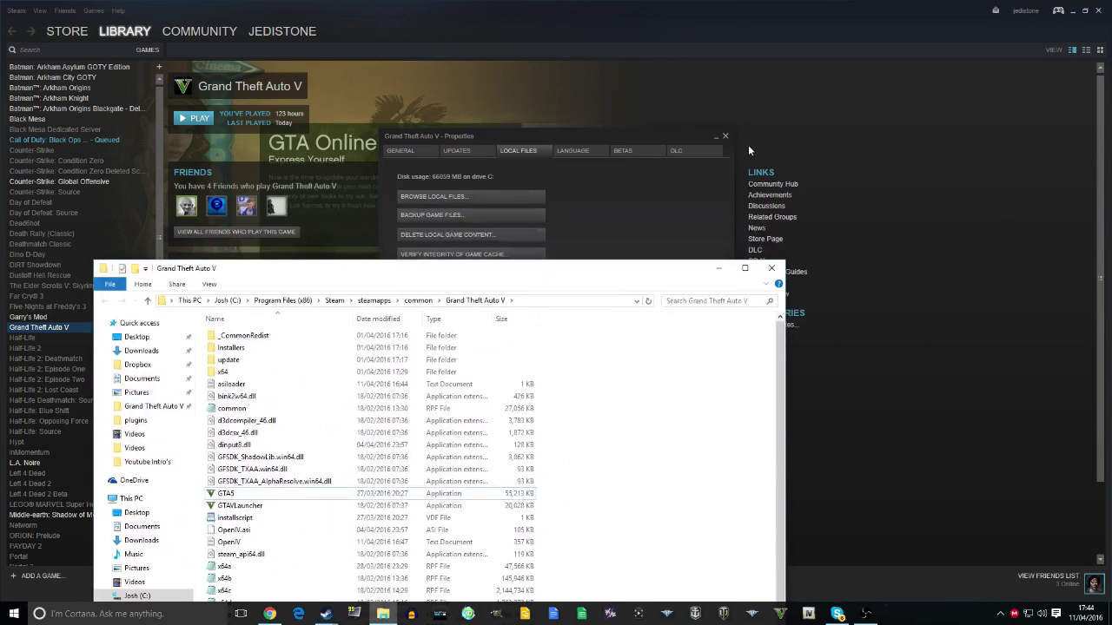
left_click(721, 136)
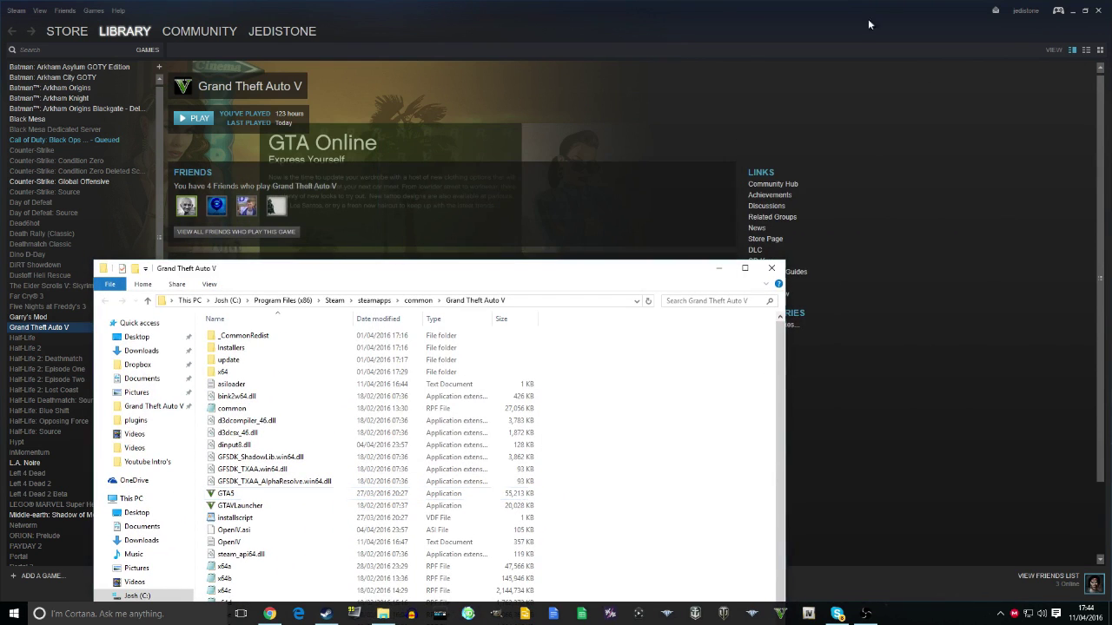
left_click(1067, 11)
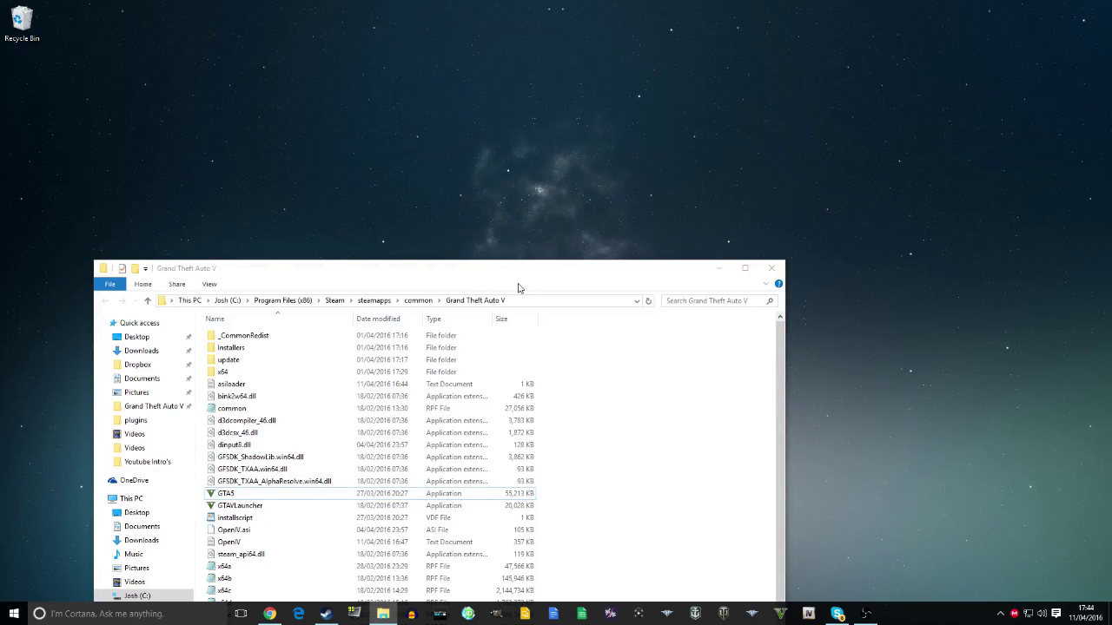
left_click_drag(525, 279, 734, 33)
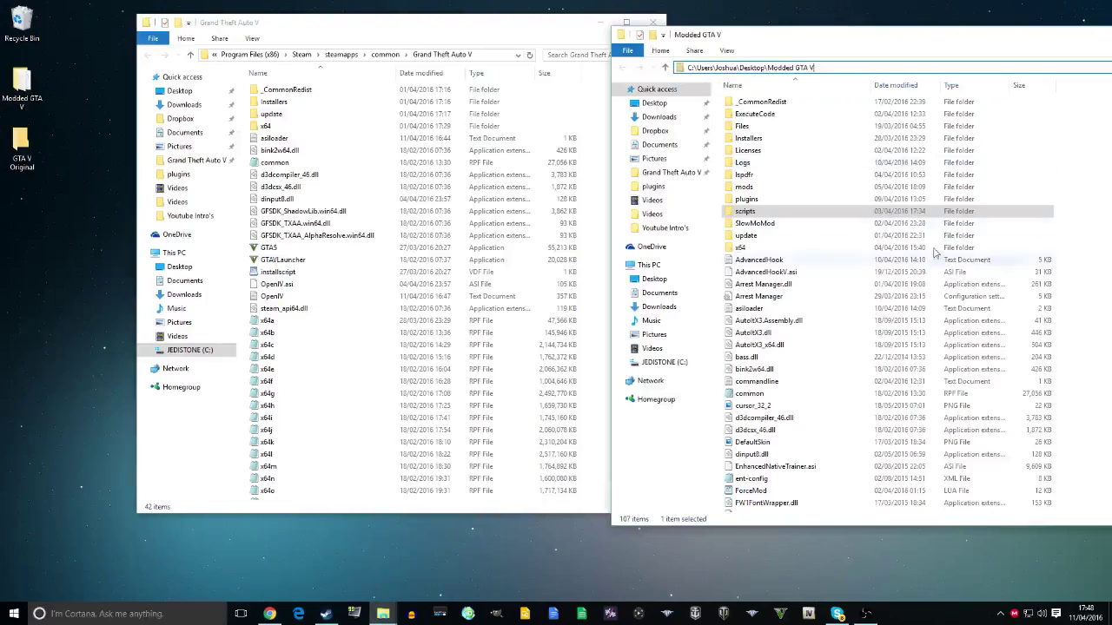
Browse the Modded GTA V folder, selecting LMS.Common.dll, a MiniCrashReport file and RAGEPluginHook.
key("Return")
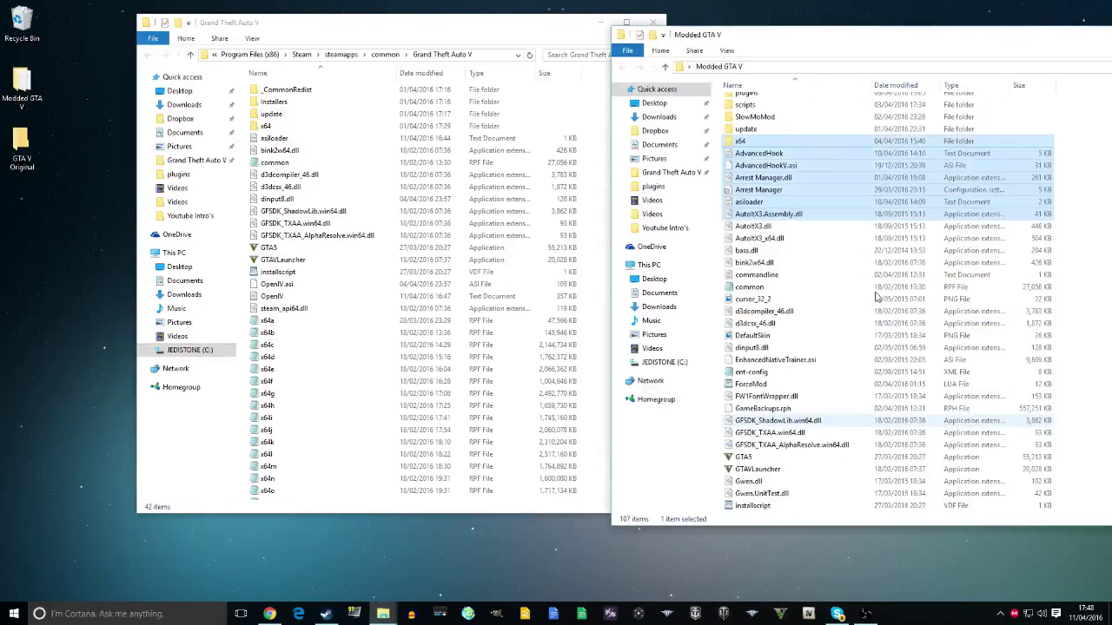
type("ent")
scroll(940, 230, "down", 13)
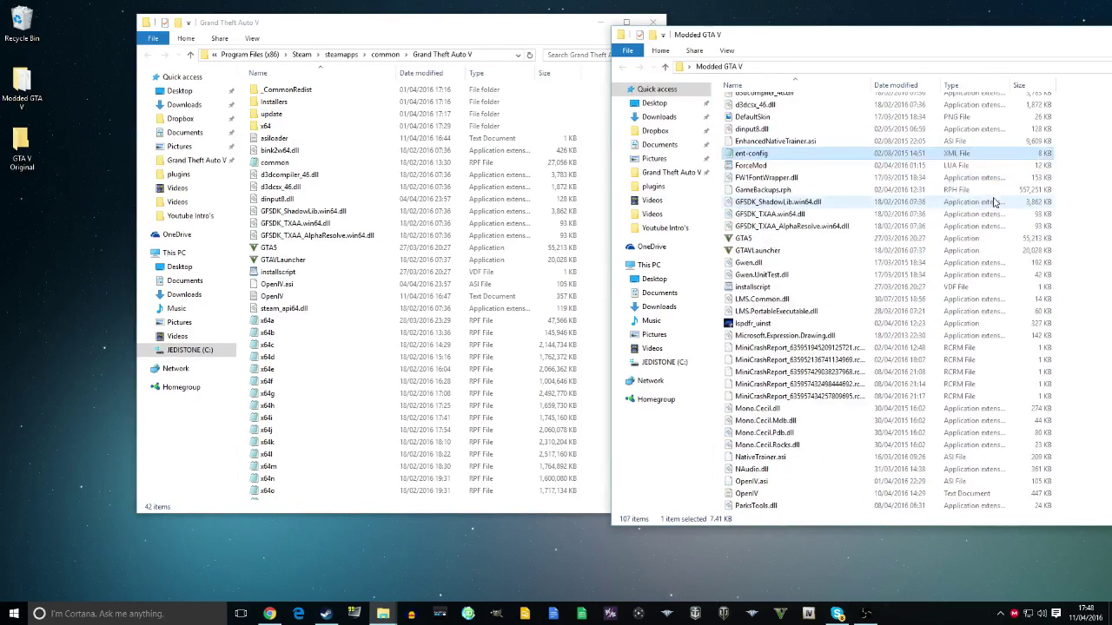
left_click(843, 154)
scroll(851, 248, "up", 3)
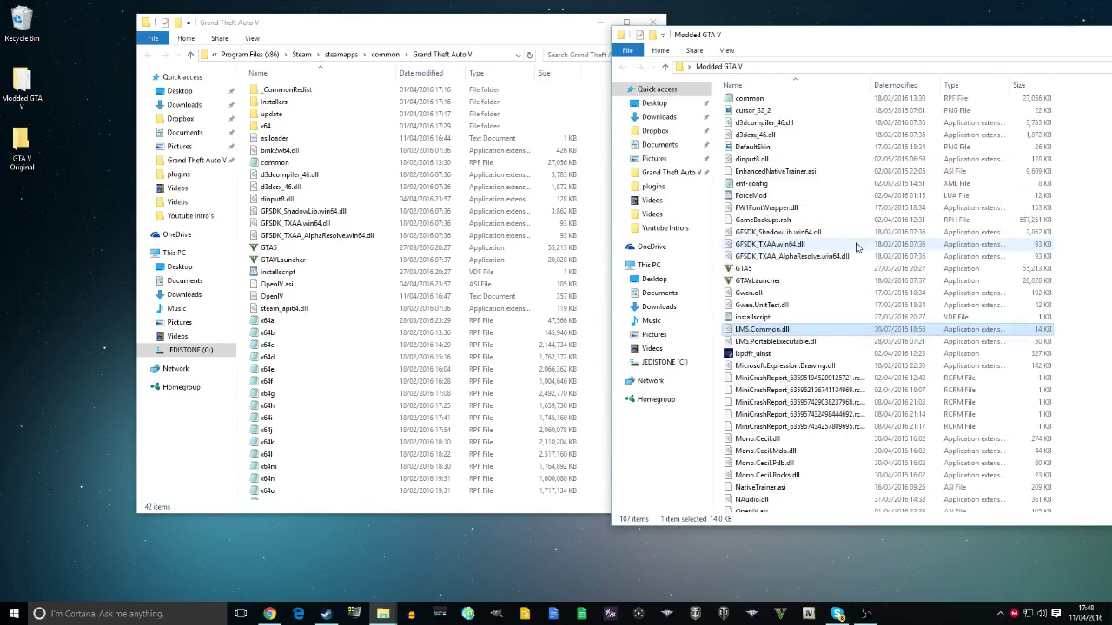
scroll(851, 260, "up", 1)
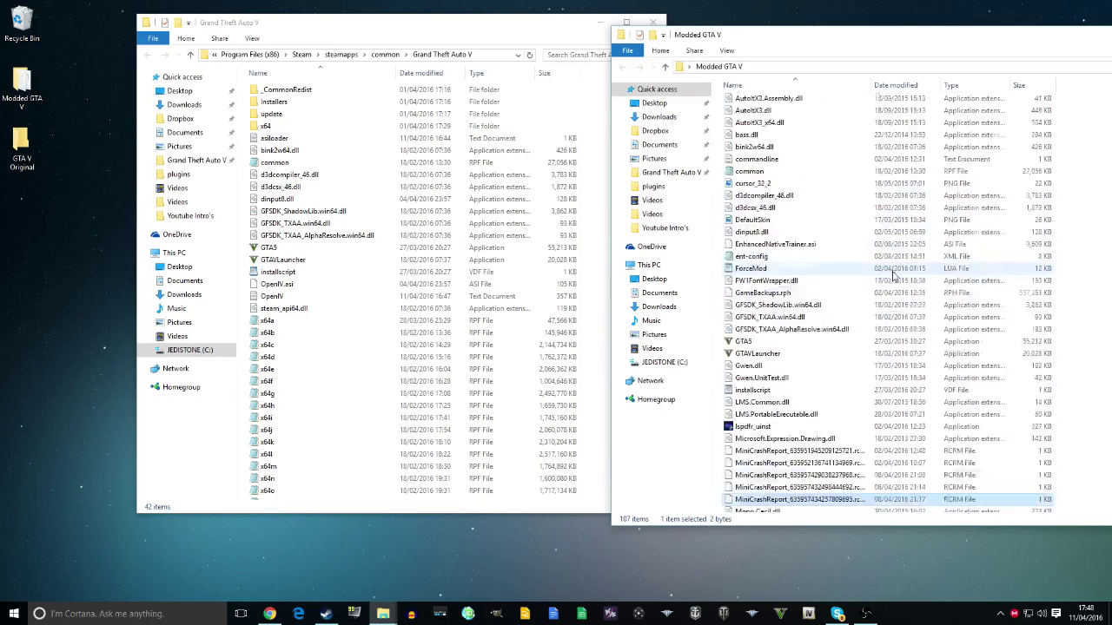
scroll(851, 261, "down", 4)
left_click(796, 251)
left_click(760, 384)
scroll(764, 382, "up", 11)
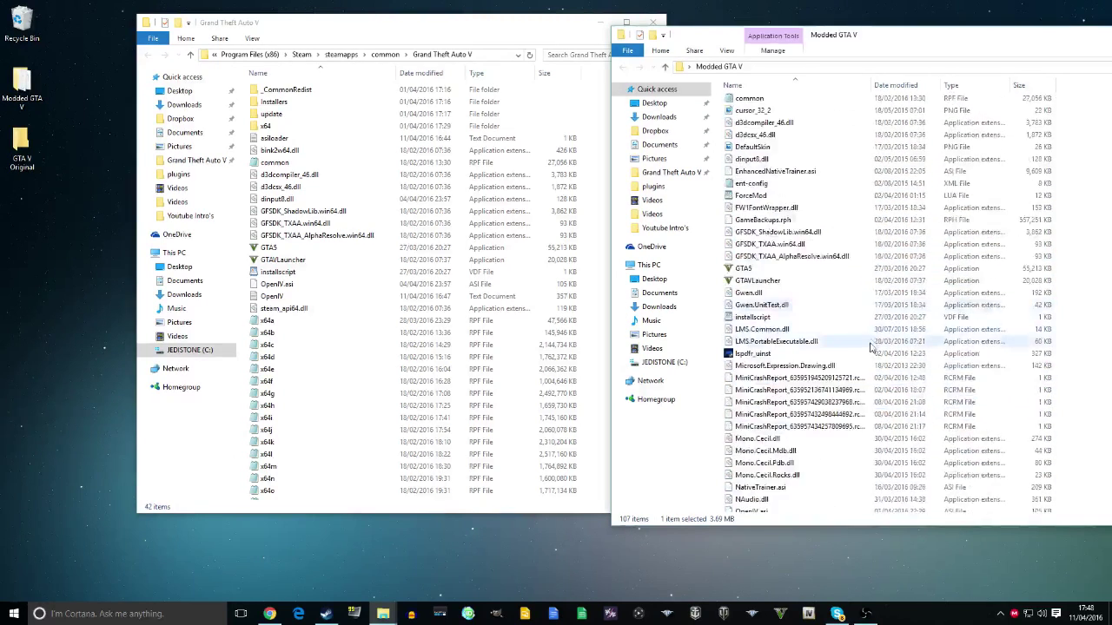
Return to the Grand Theft Auto V folder and select the GTA5 application.
left_click(417, 101)
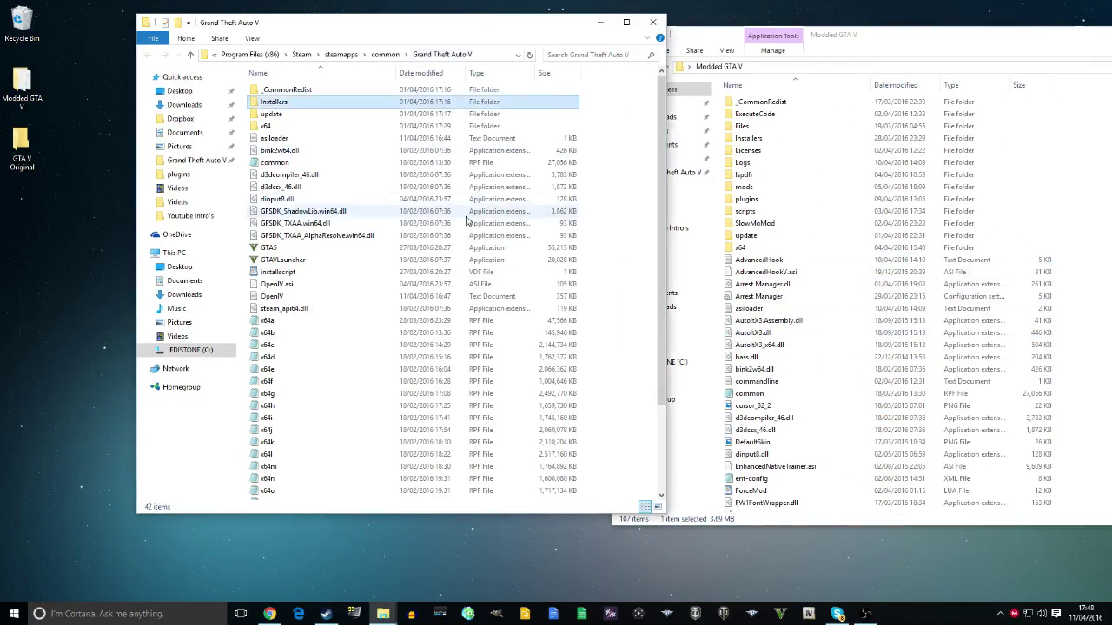
scroll(501, 338, "down", 3)
scroll(501, 338, "up", 3)
left_click(469, 247)
double_click(465, 296)
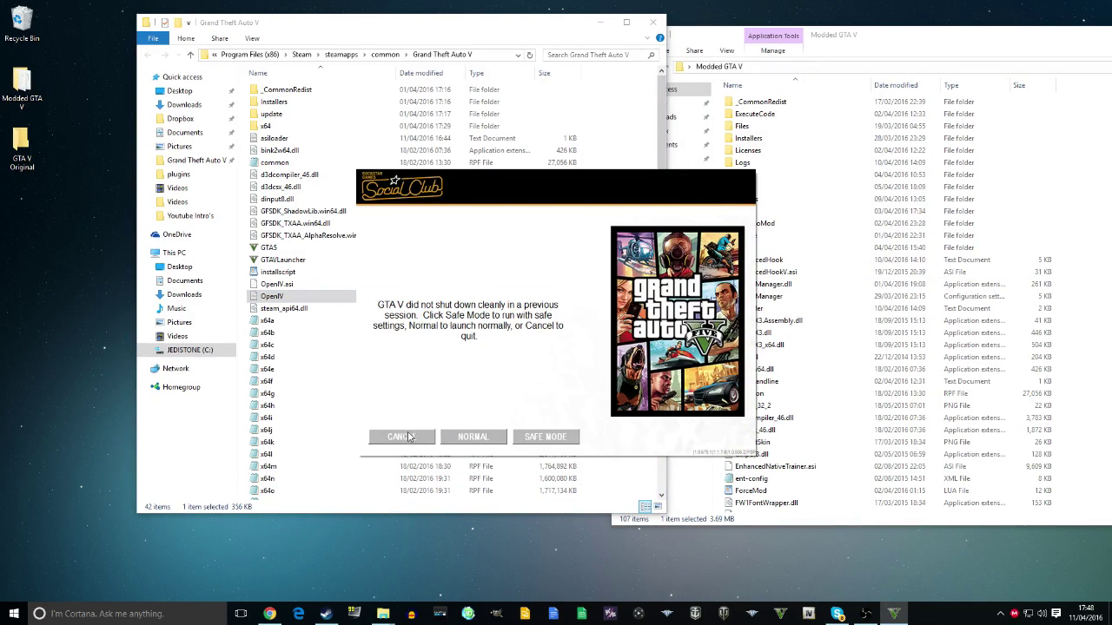
left_click(408, 437)
left_click(382, 114)
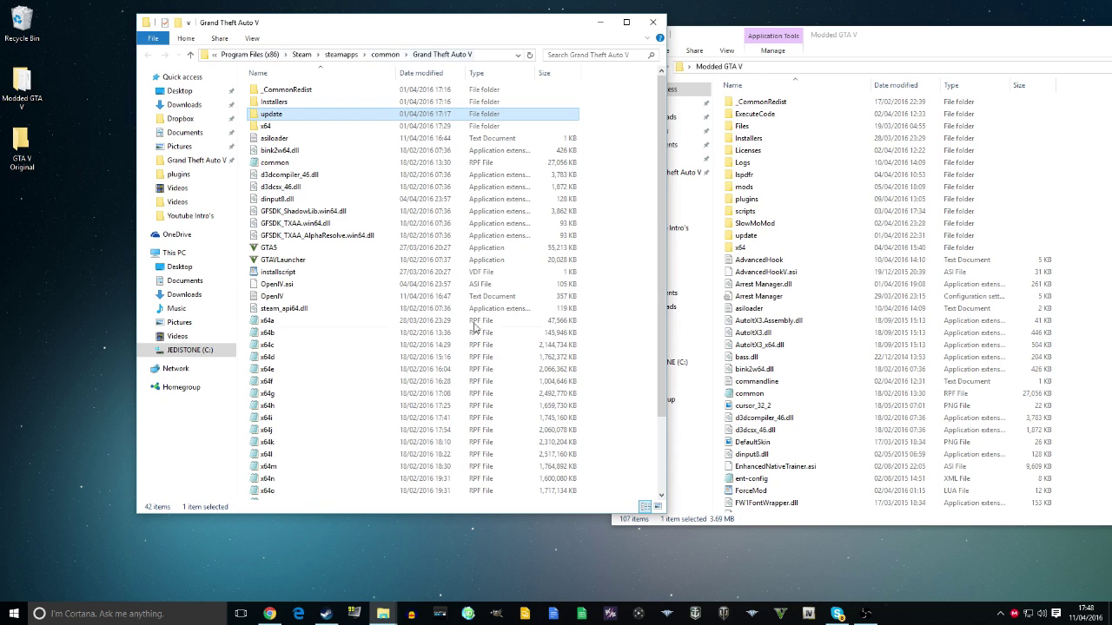
left_click(372, 323)
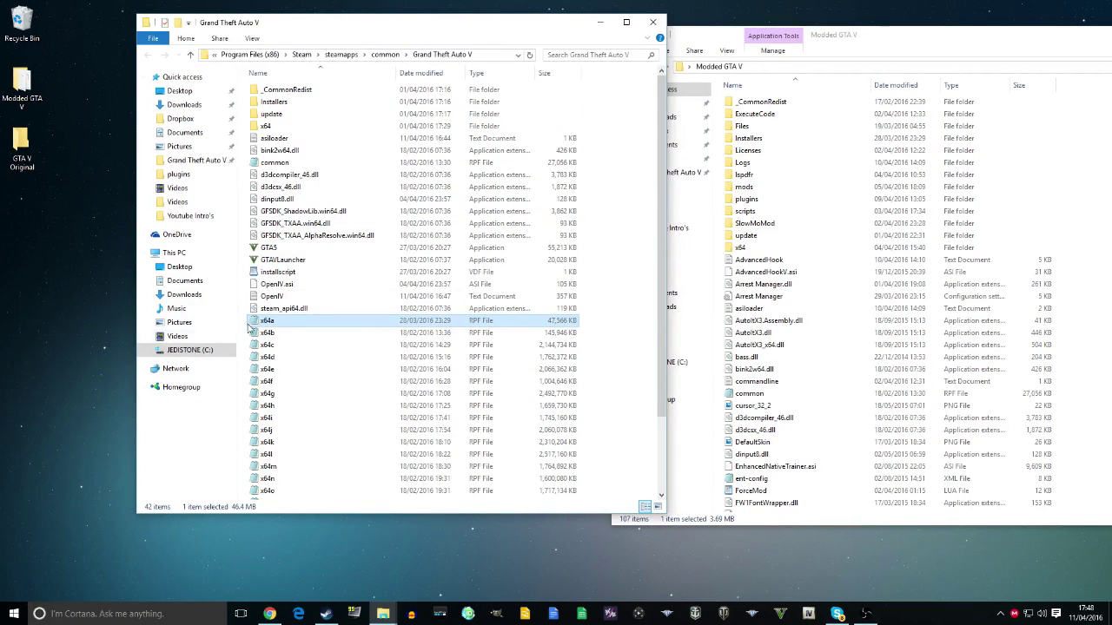
Navigate from This PC into the JEDISTONE (C:) drive and Program Files (x86).
left_click(178, 253)
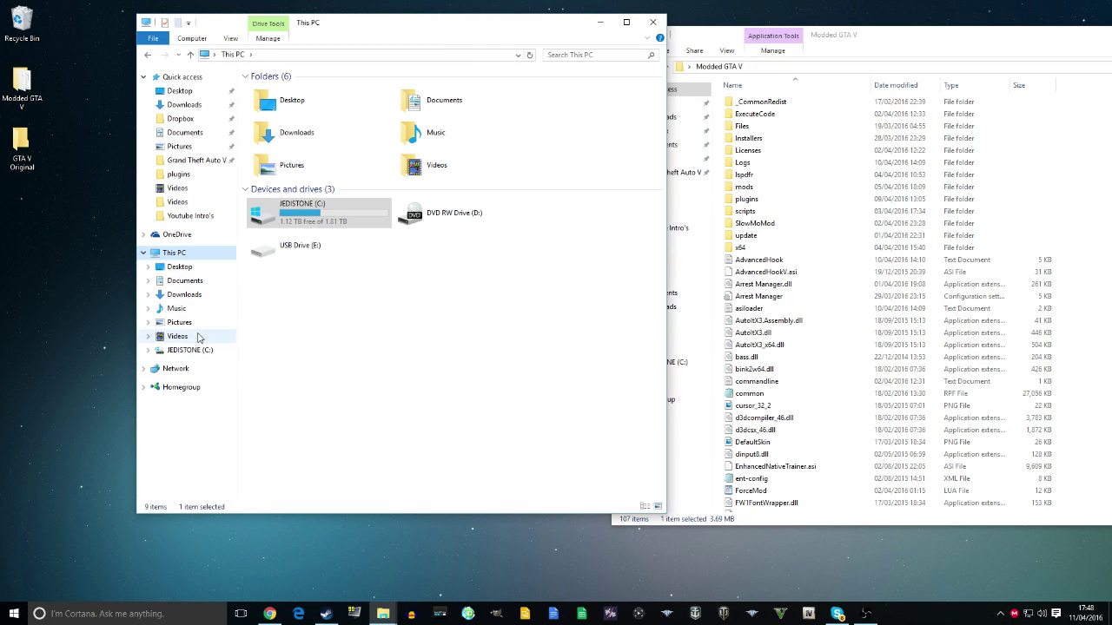
double_click(294, 220)
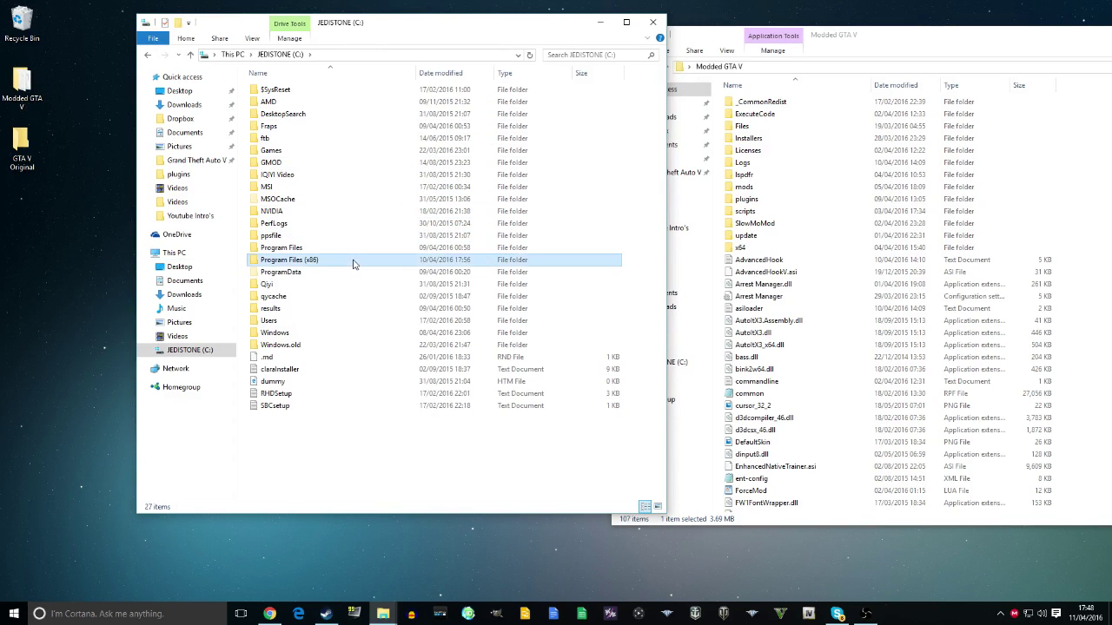
double_click(356, 260)
scroll(348, 265, "down", 3)
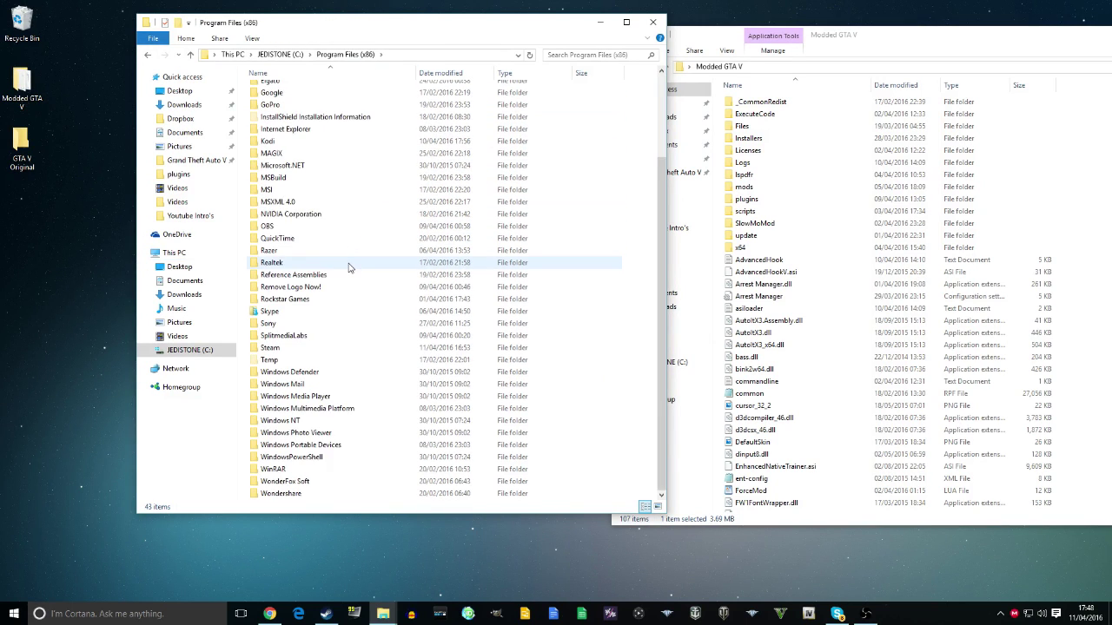
scroll(348, 265, "up", 3)
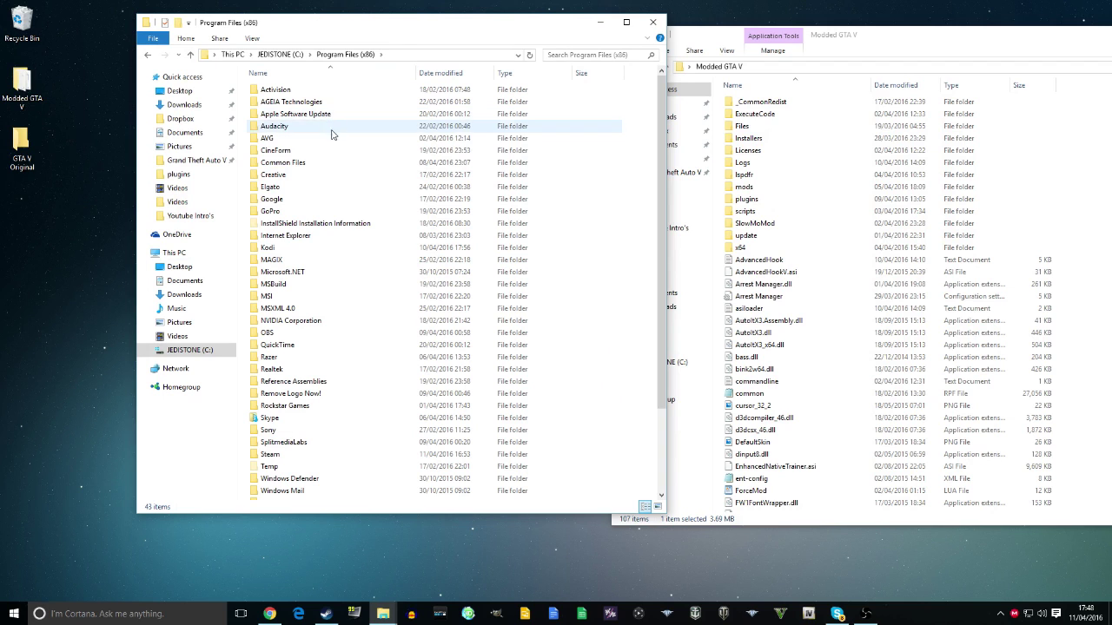
scroll(365, 302, "down", 2)
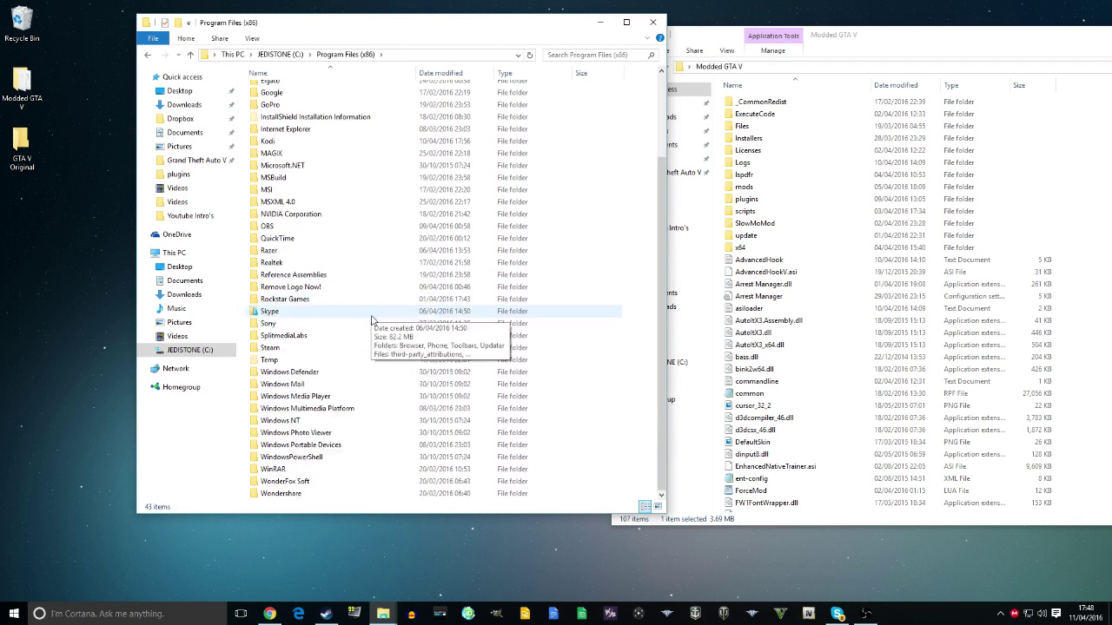
Open Steam\steamapps\common\Grand Theft Auto V and look through its 42 files.
double_click(338, 347)
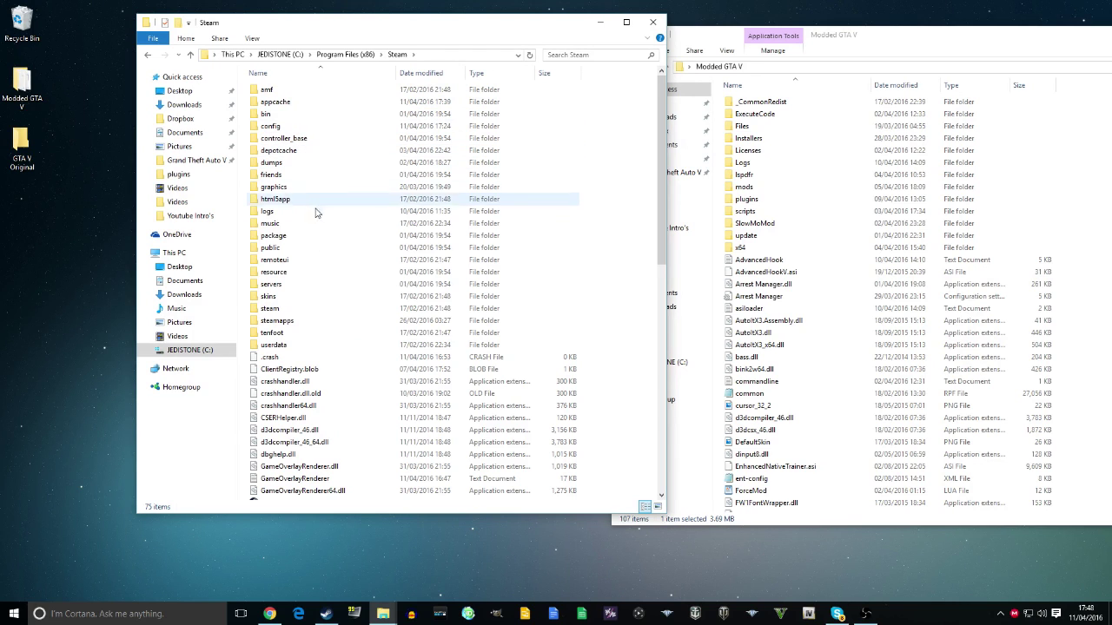
double_click(312, 320)
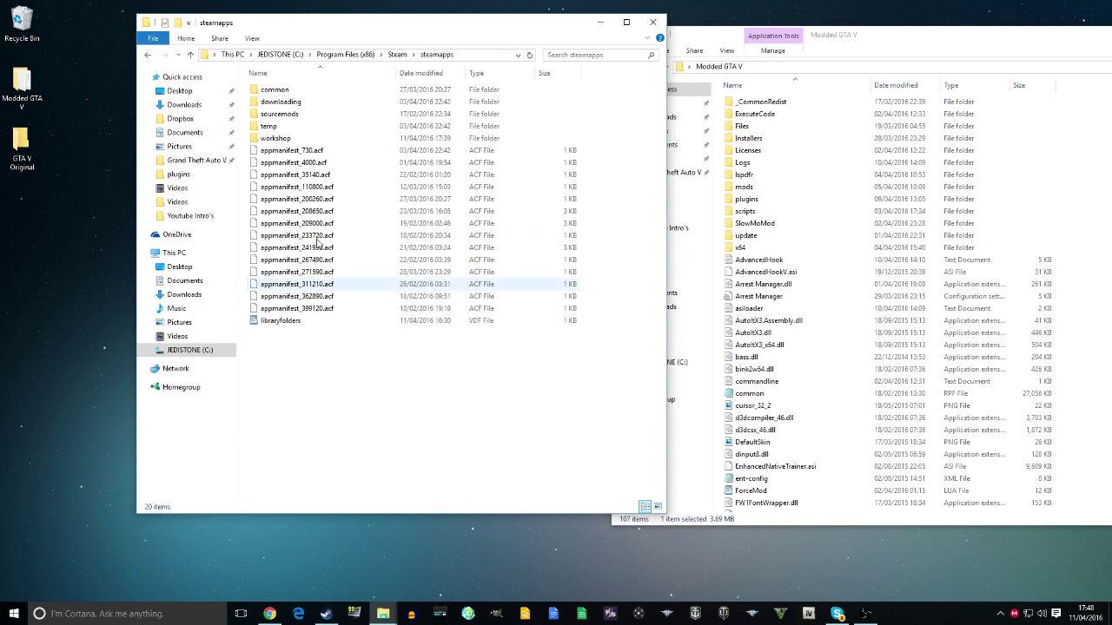
double_click(291, 92)
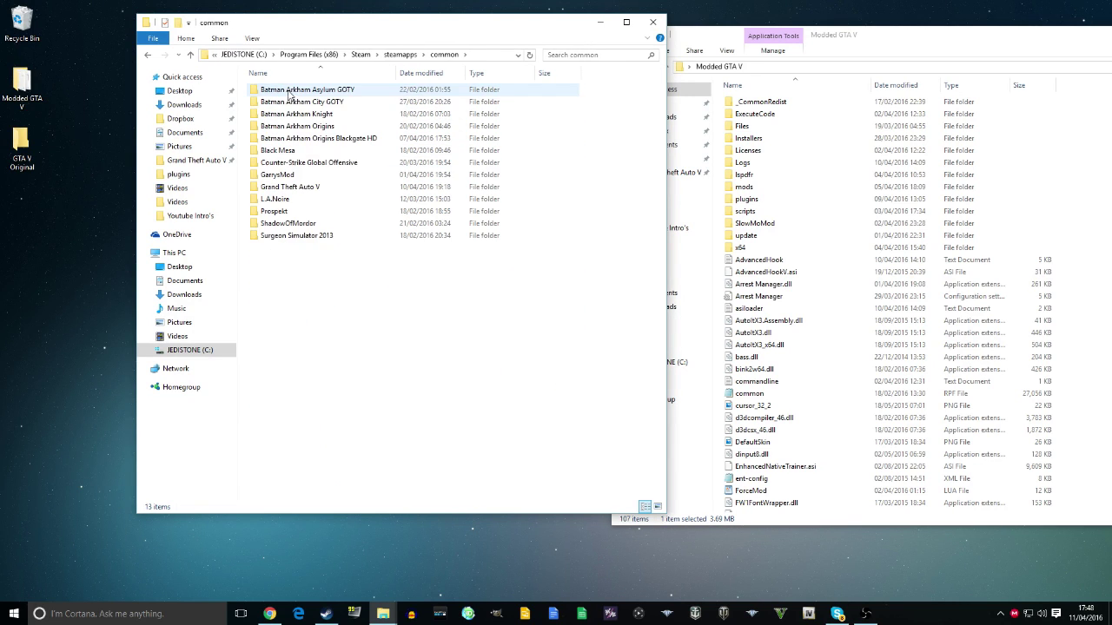
double_click(305, 188)
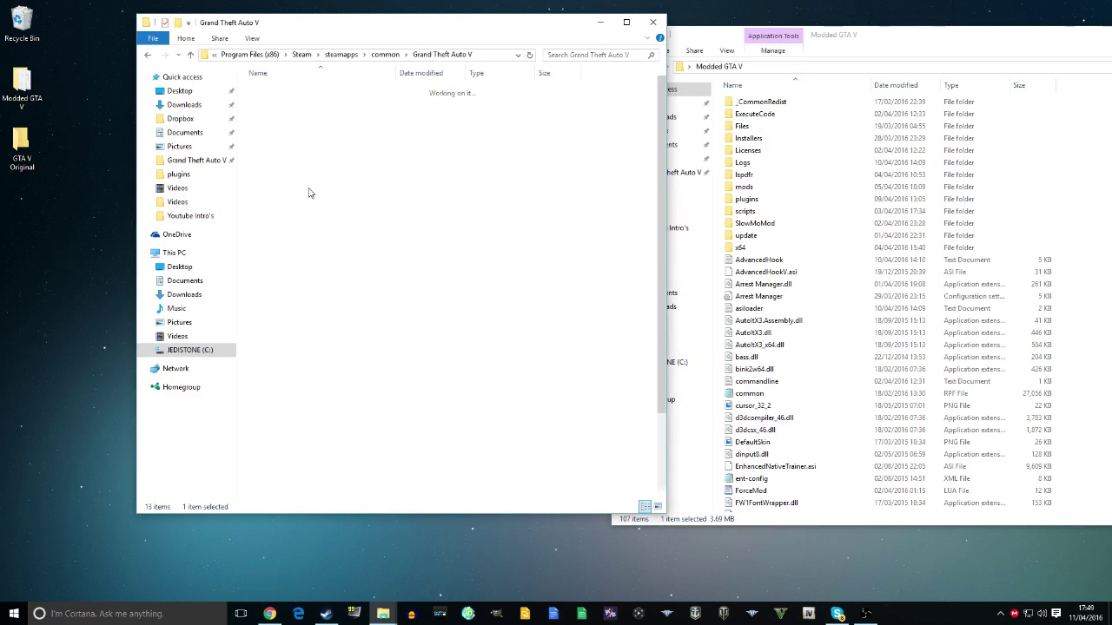
scroll(363, 287, "down", 5)
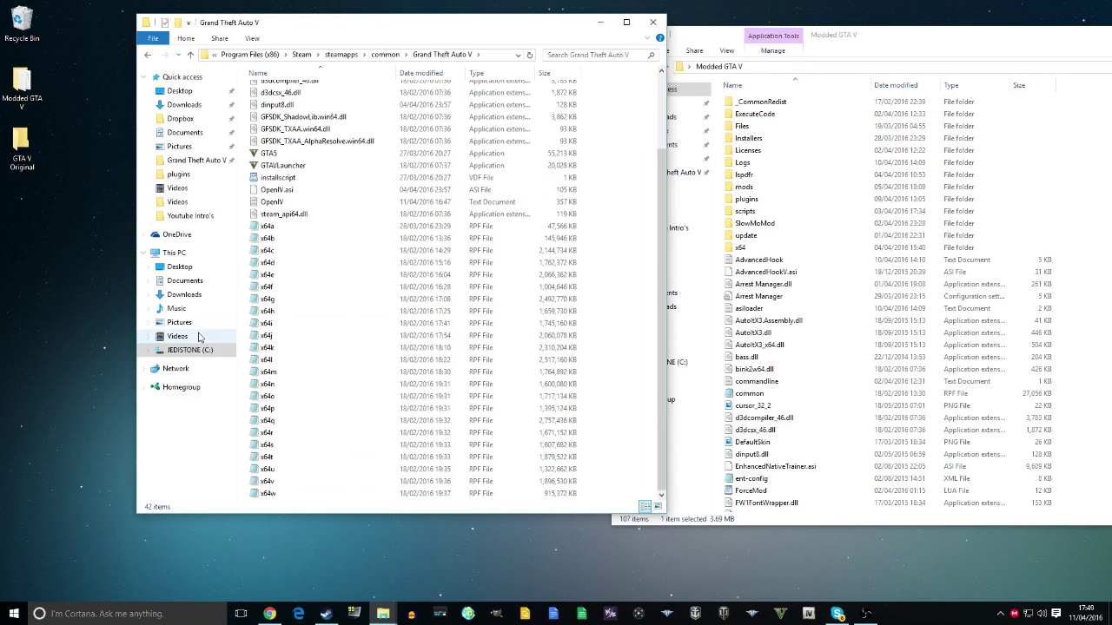
scroll(382, 269, "up", 3)
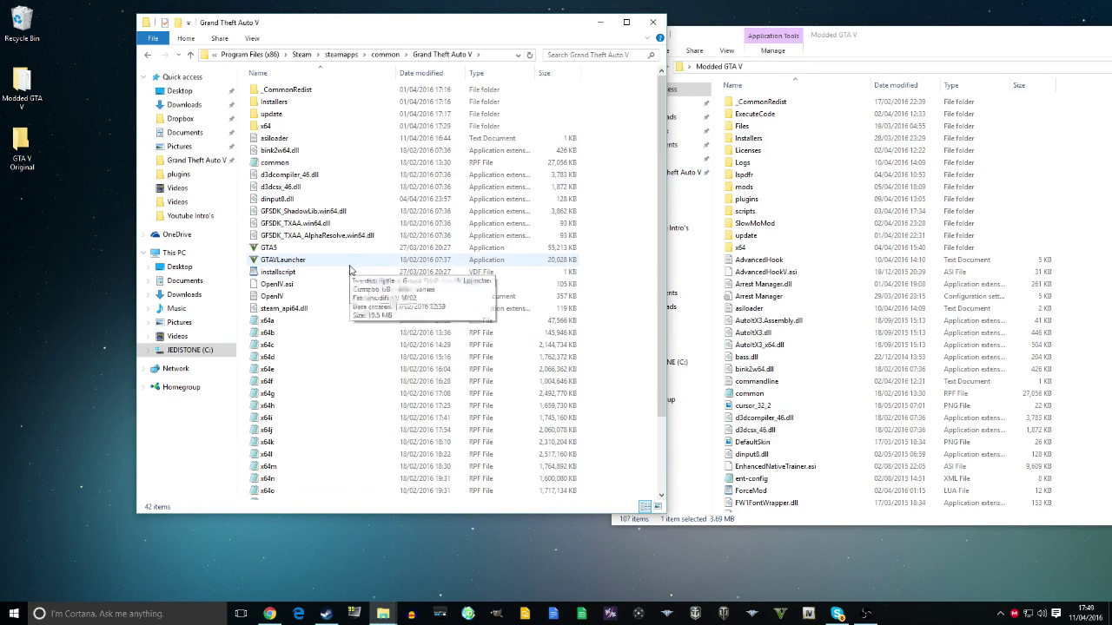
left_click(884, 276)
Select all 42 files in the Grand Theft Auto V folder and move them into GTA V Original.
key("s")
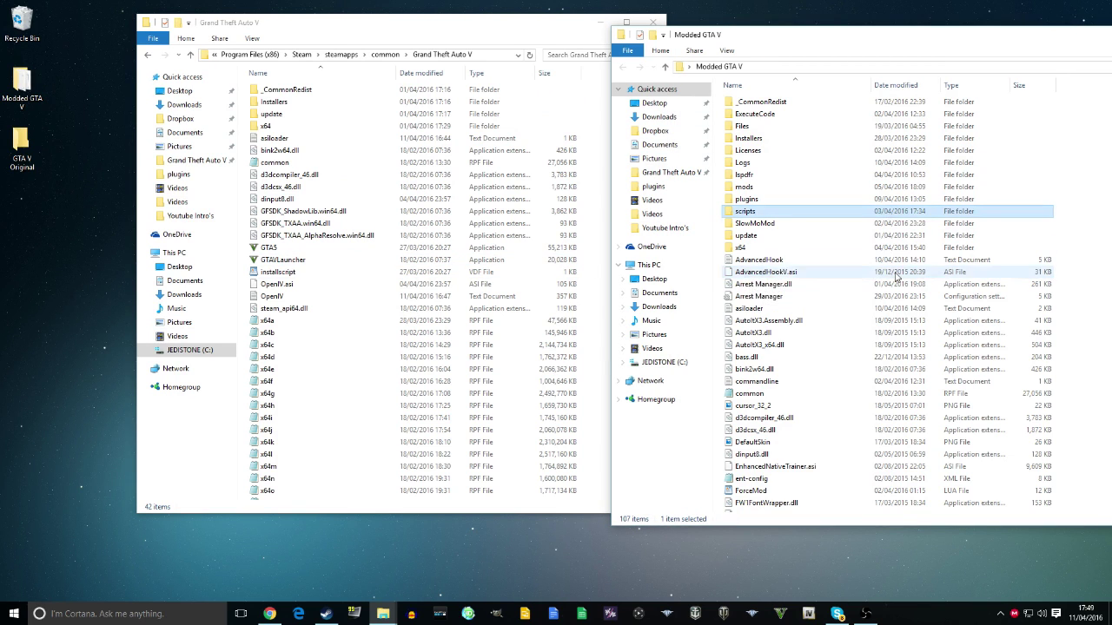
scroll(895, 274, "down", 3)
scroll(869, 218, "up", 3)
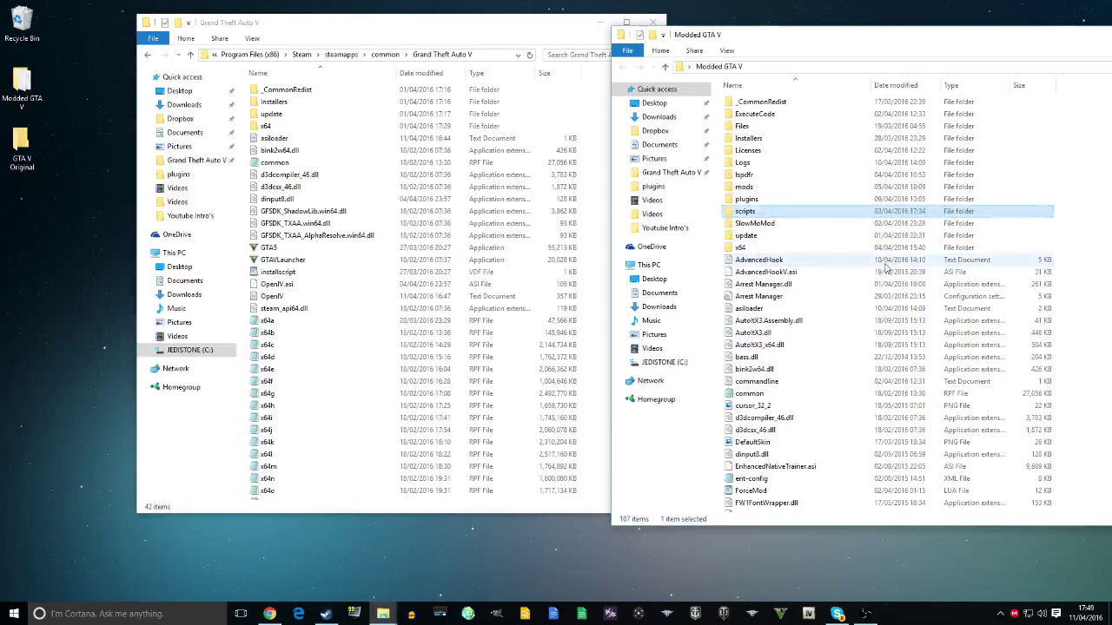
left_click(886, 262)
left_click_drag(287, 199, 344, 179)
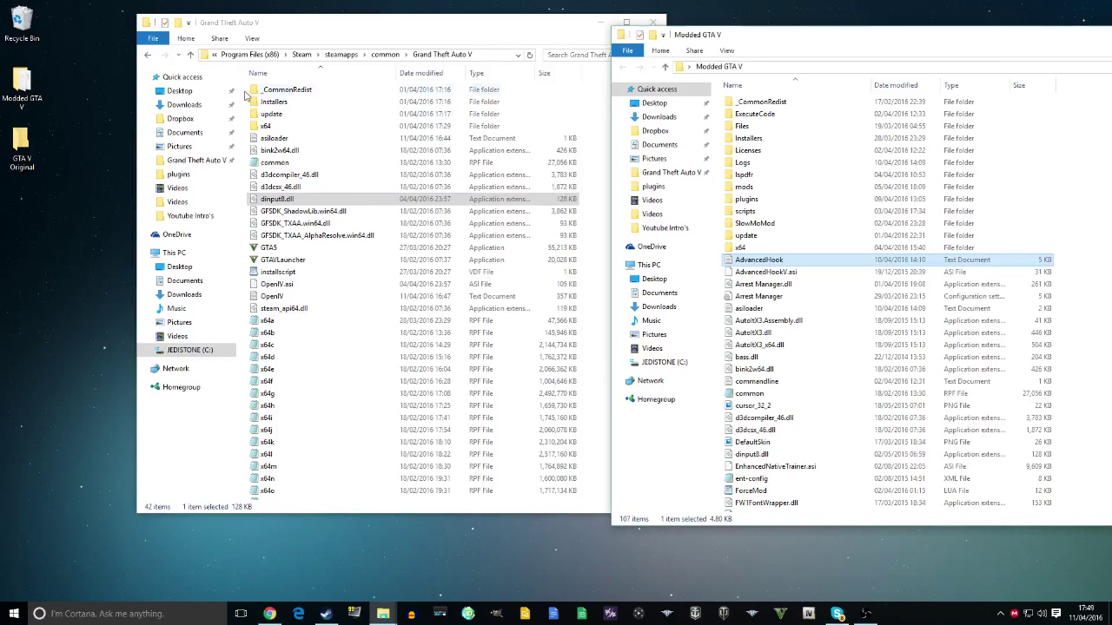
left_click_drag(246, 96, 741, 565)
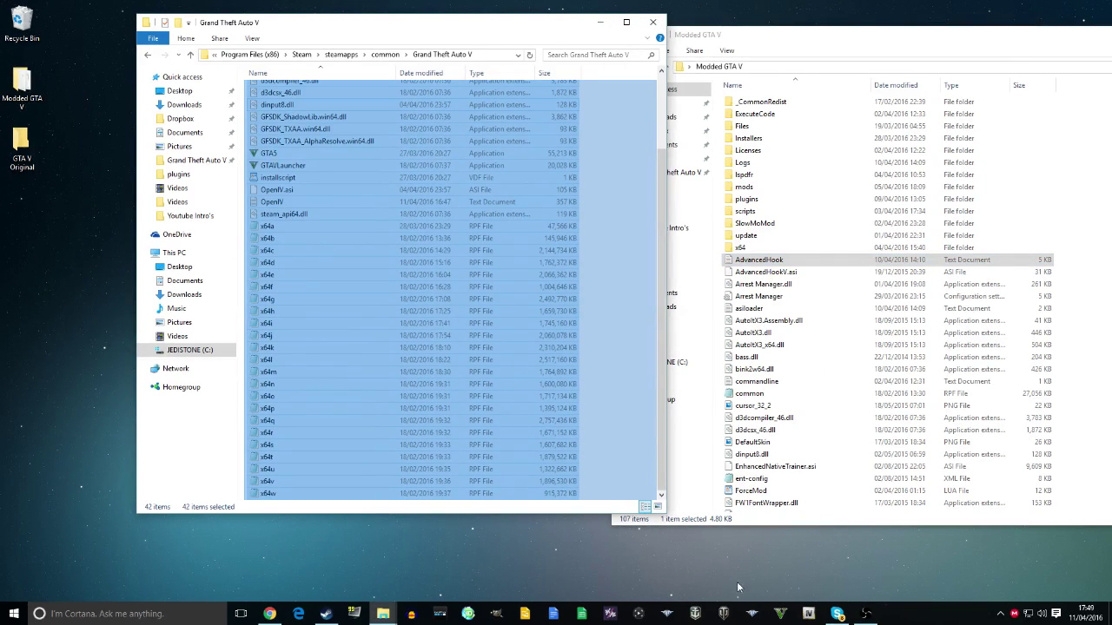
left_click_drag(741, 566, 478, 243)
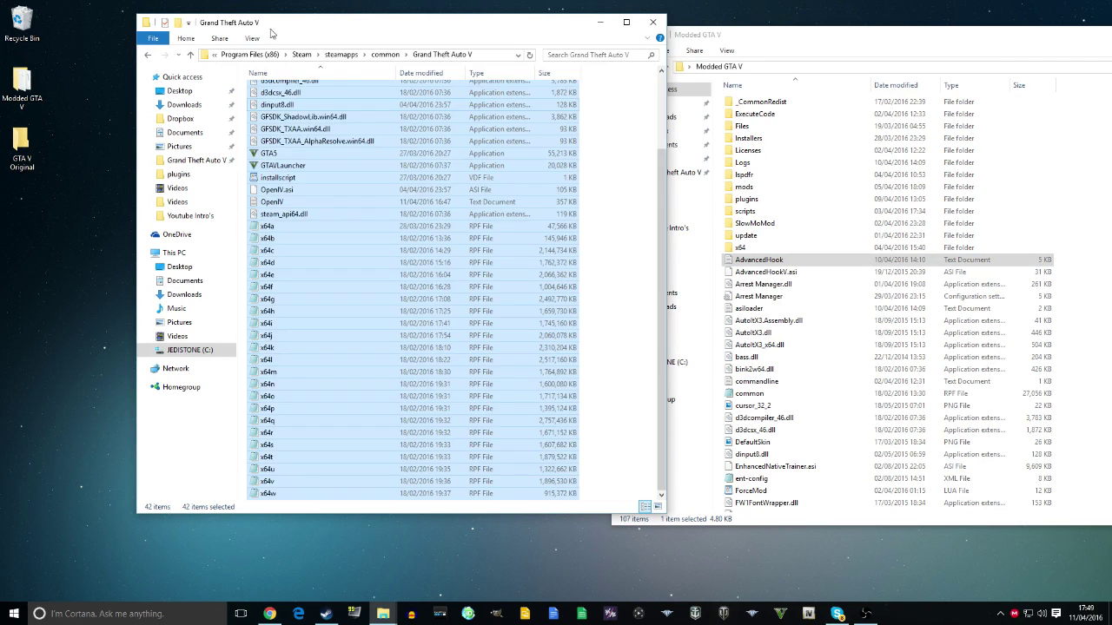
scroll(538, 272, "up", 3)
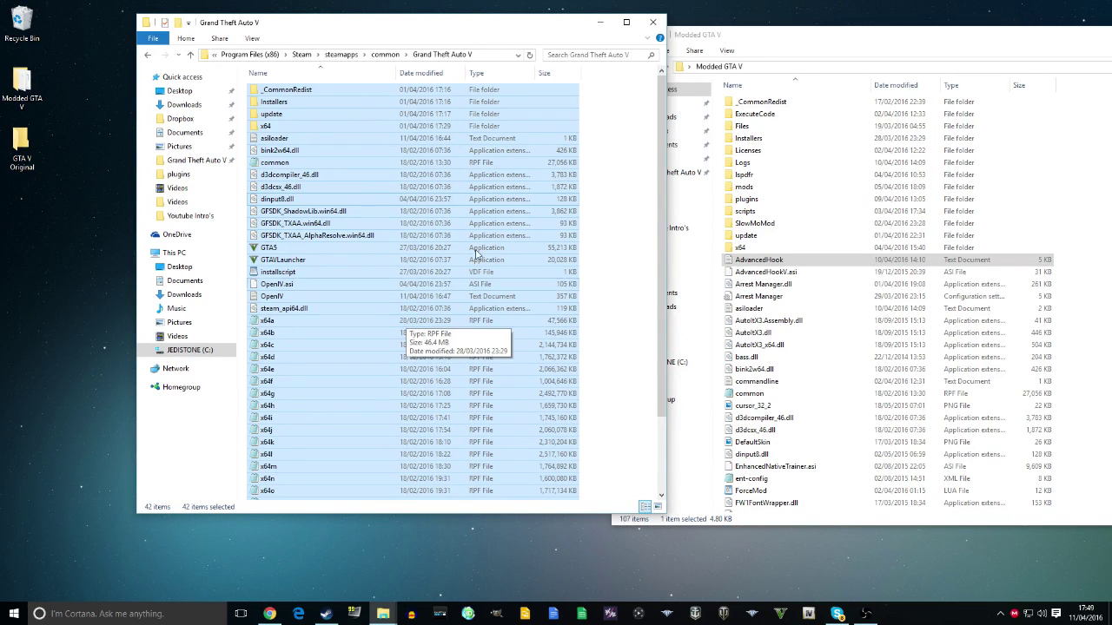
left_click_drag(391, 246, 19, 156)
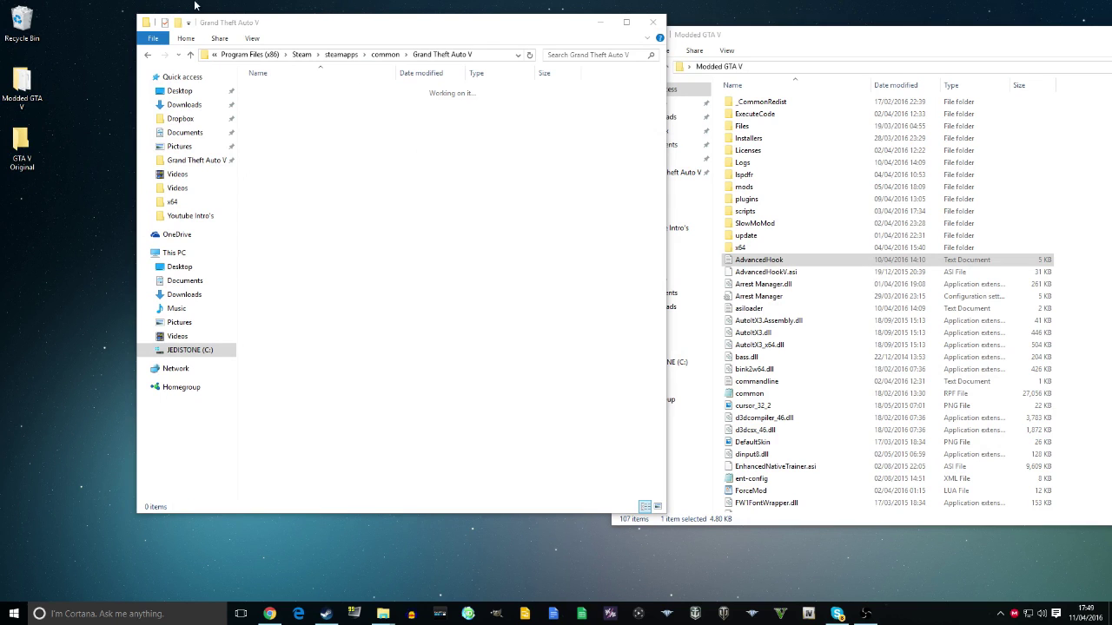
Open GTA V Original to verify the moved files, close it, then reopen it.
double_click(21, 143)
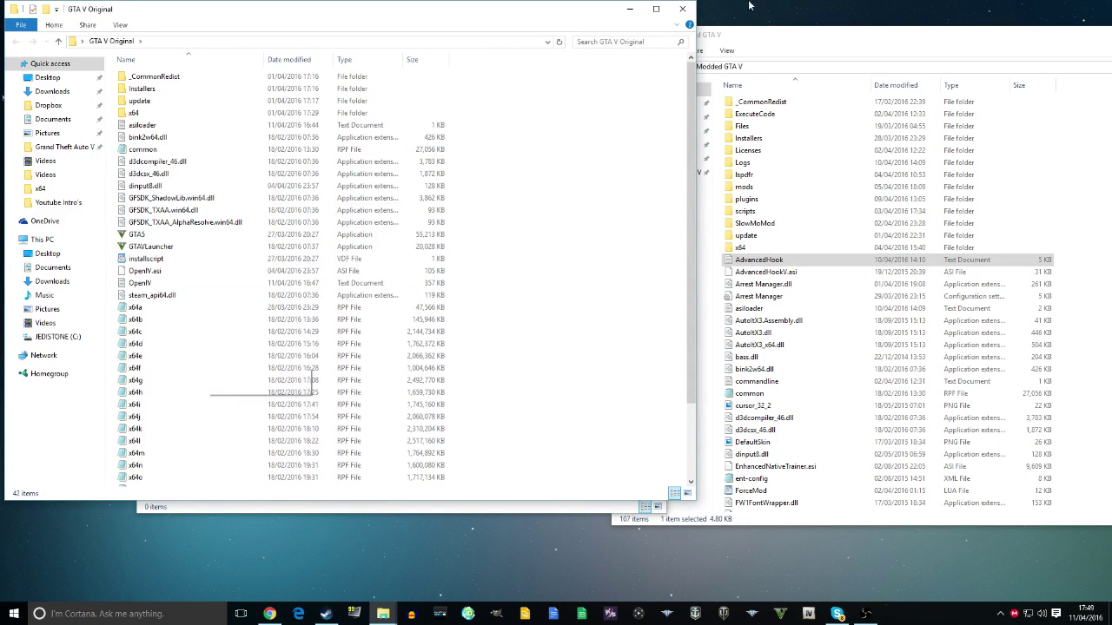
left_click(681, 8)
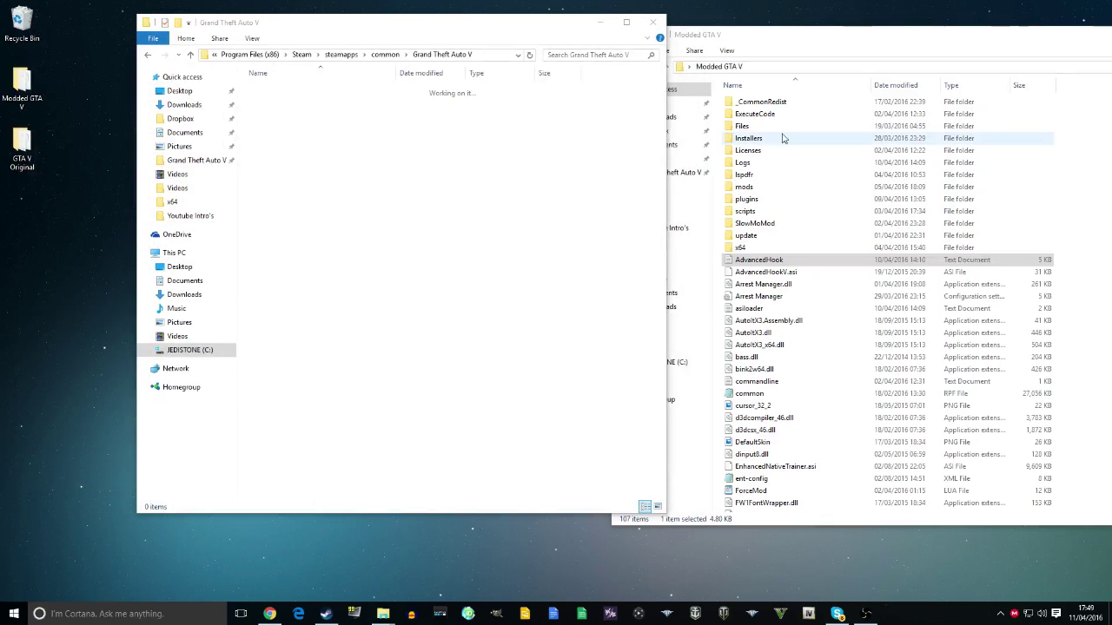
left_click(782, 138)
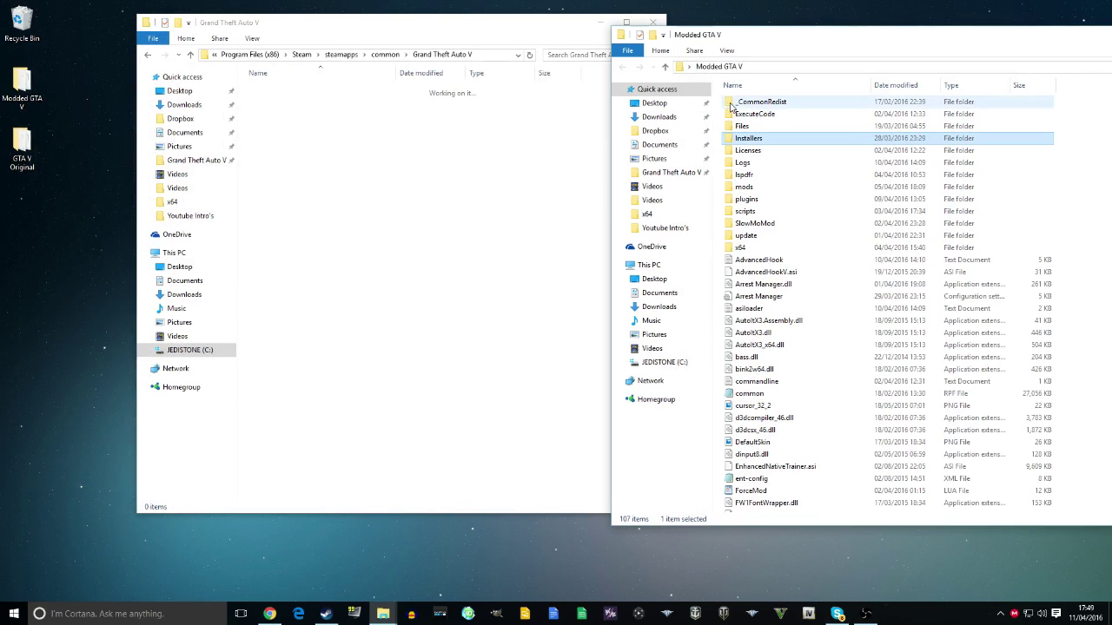
double_click(39, 145)
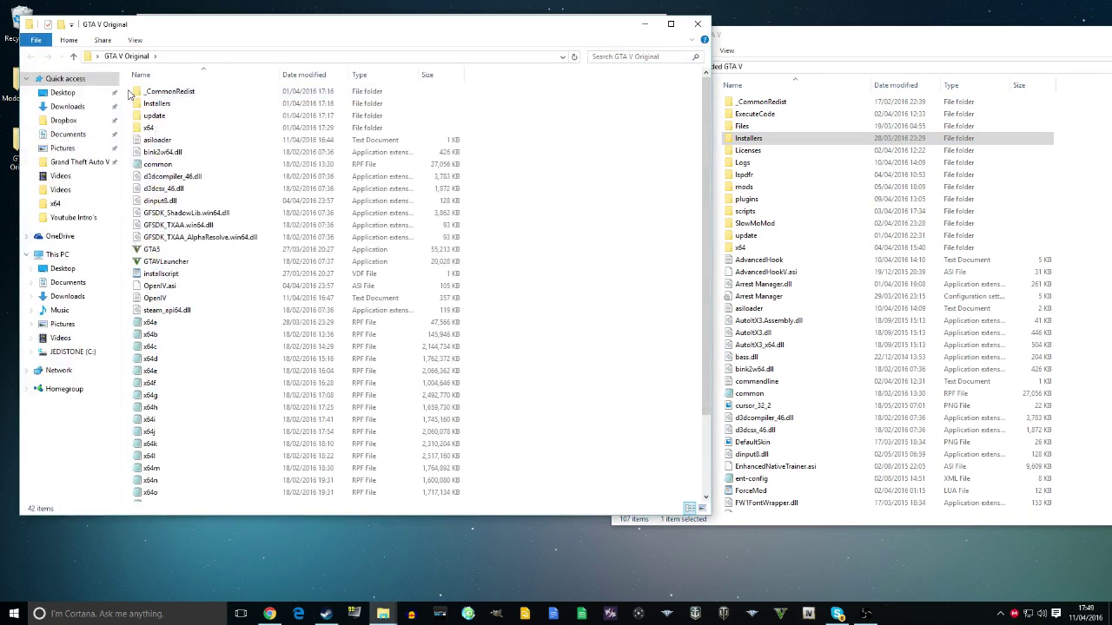
Select all files in GTA V Original and drag them back into the Grand Theft Auto V folder.
left_click_drag(130, 90, 382, 612)
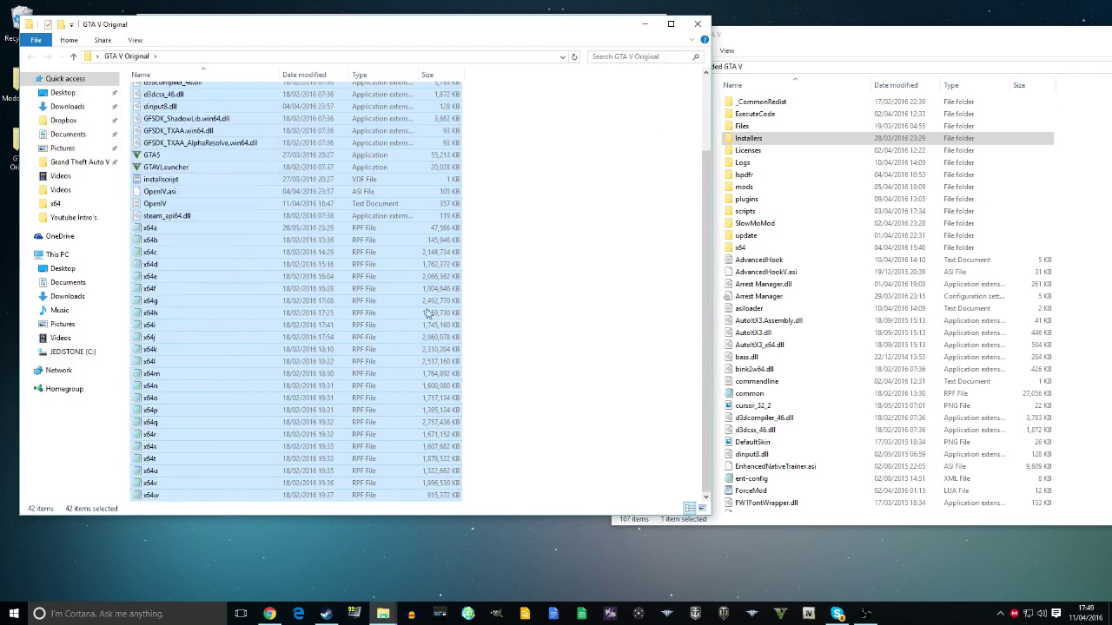
left_click_drag(340, 30, 778, 34)
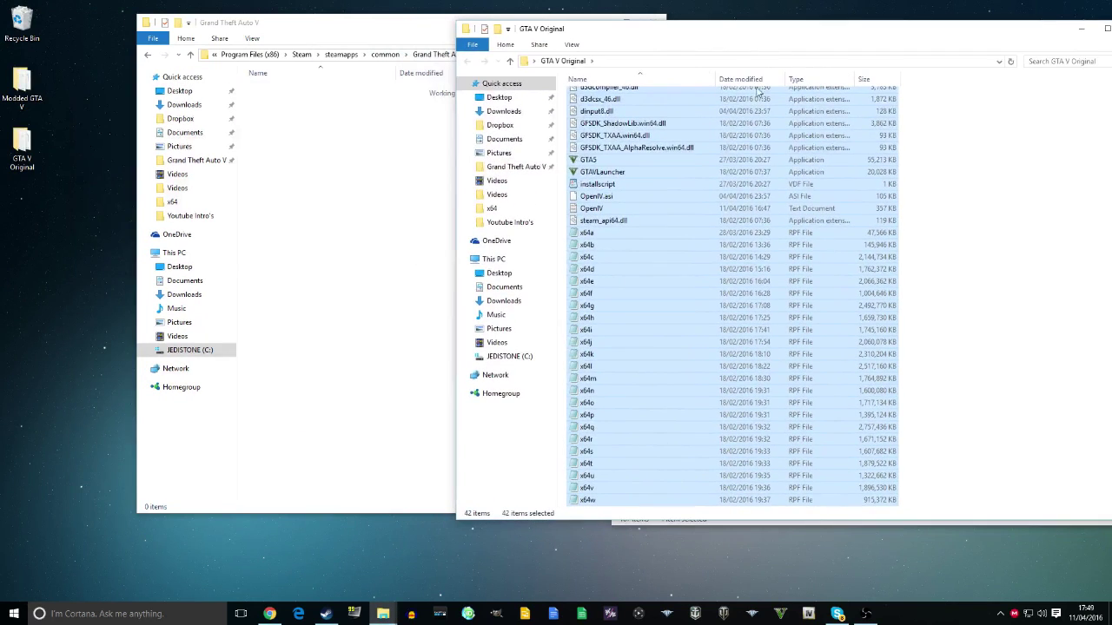
left_click_drag(708, 208, 356, 190)
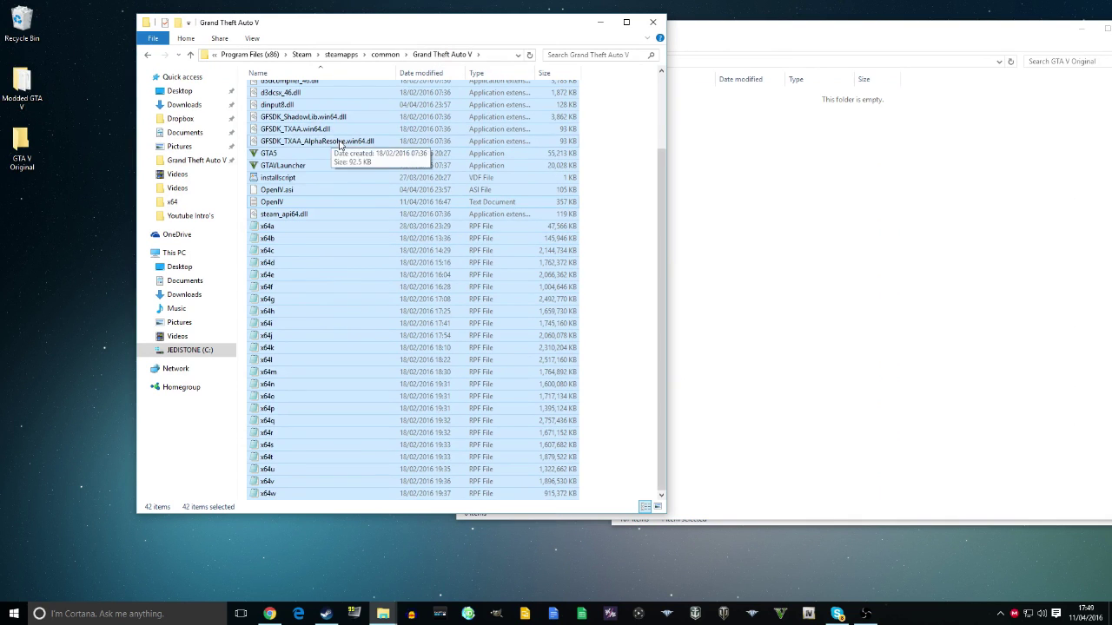
scroll(356, 161, "up", 3)
Copy the selected game files, cancel the paste in GTA V Original, and close that empty window.
right_click(355, 157)
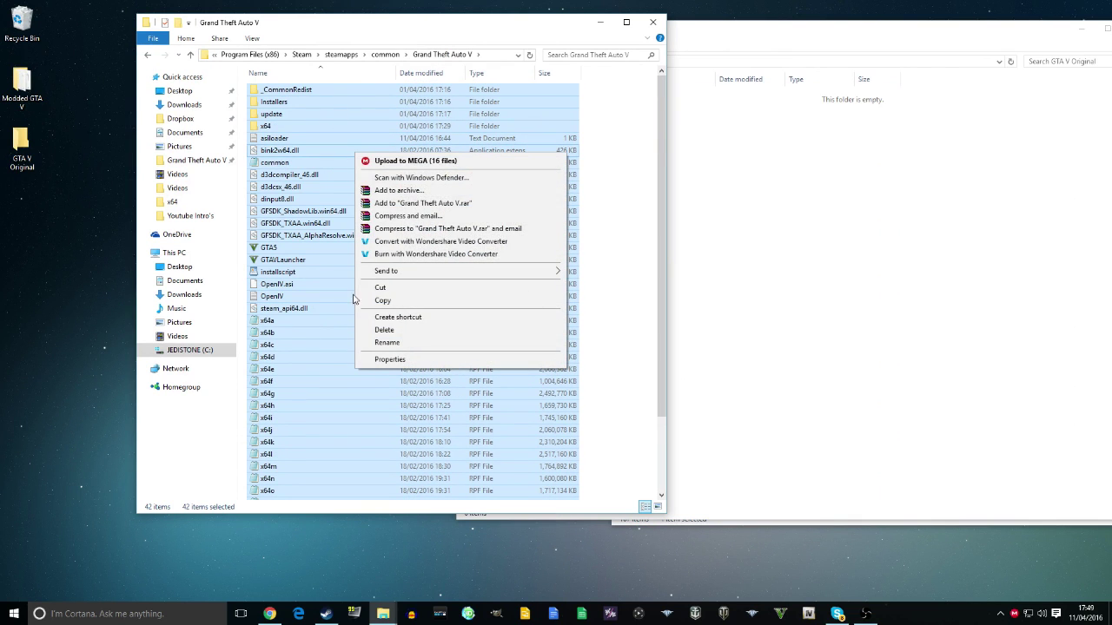
left_click(383, 301)
left_click(806, 207)
right_click(752, 202)
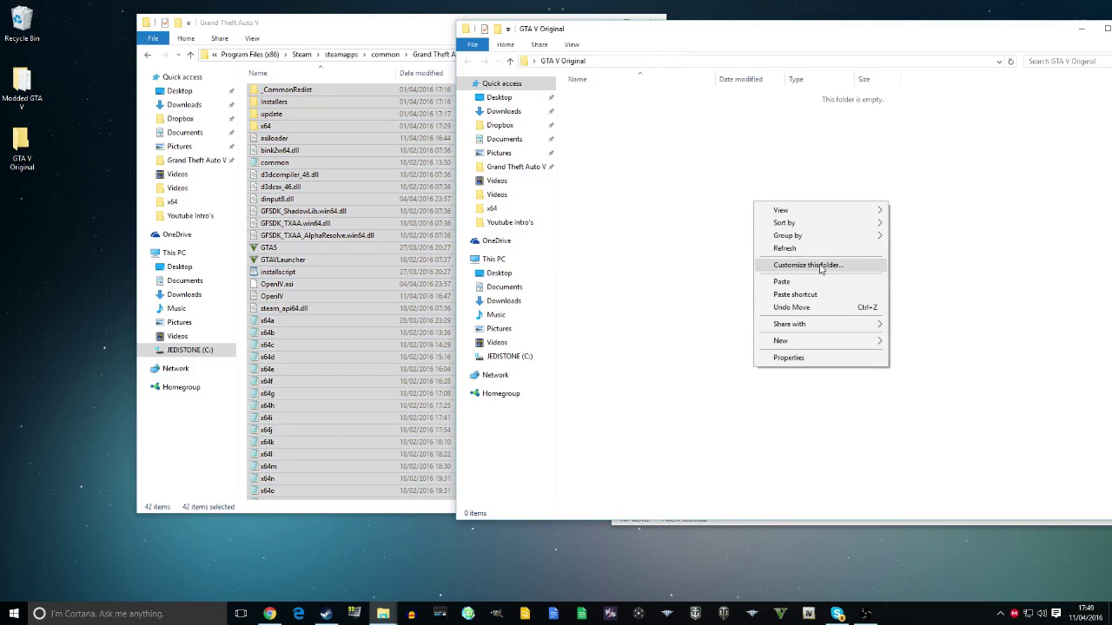
left_click(782, 281)
right_click(609, 155)
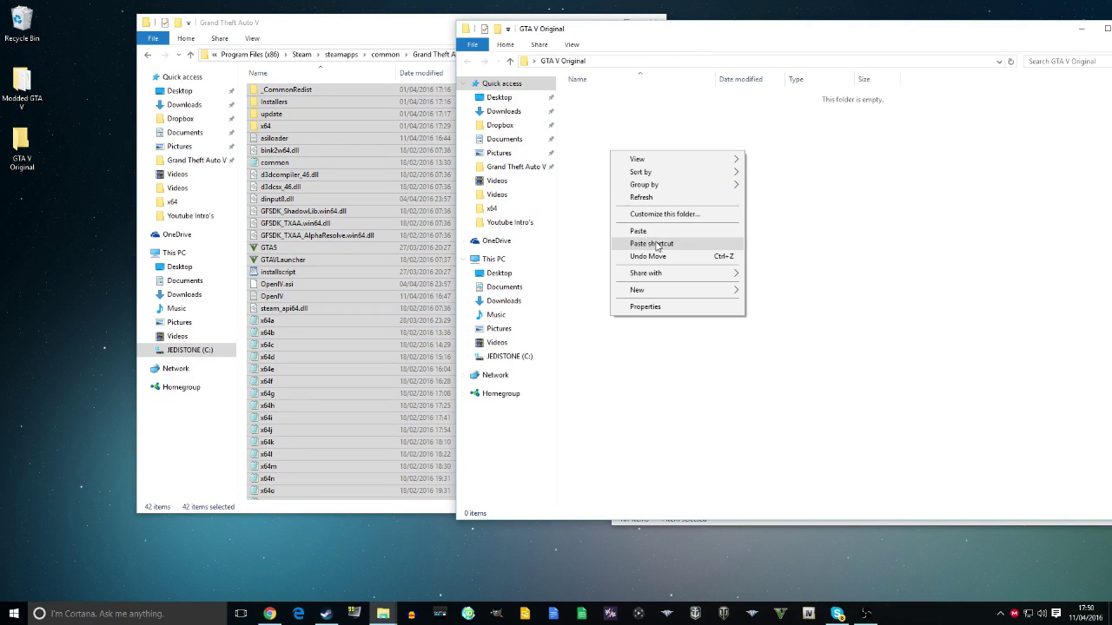
left_click(596, 179)
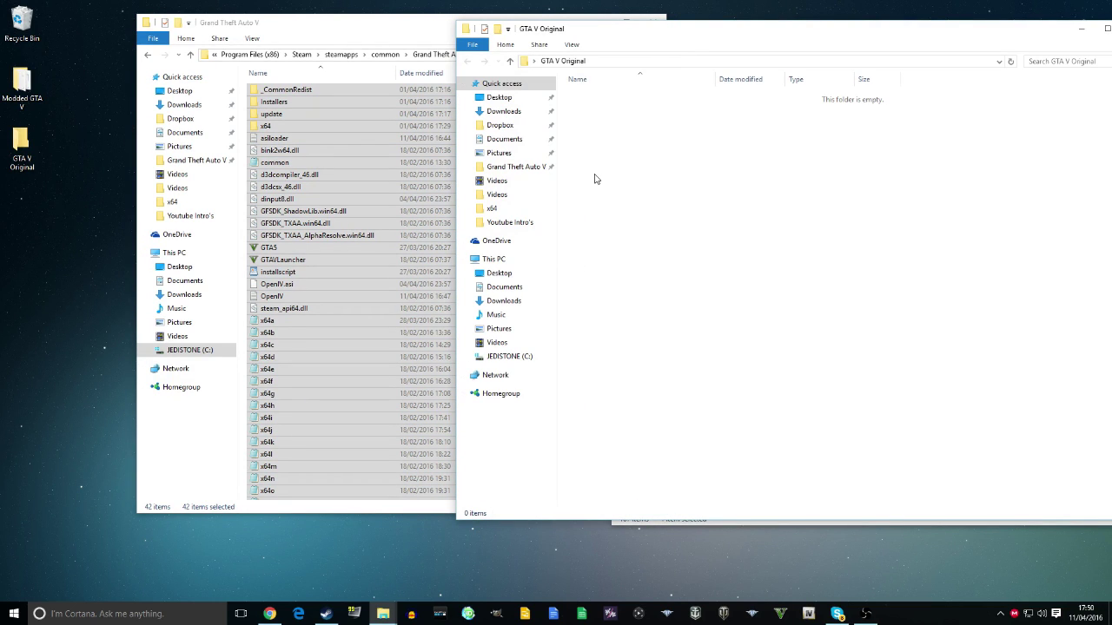
left_click_drag(635, 24, 125, 129)
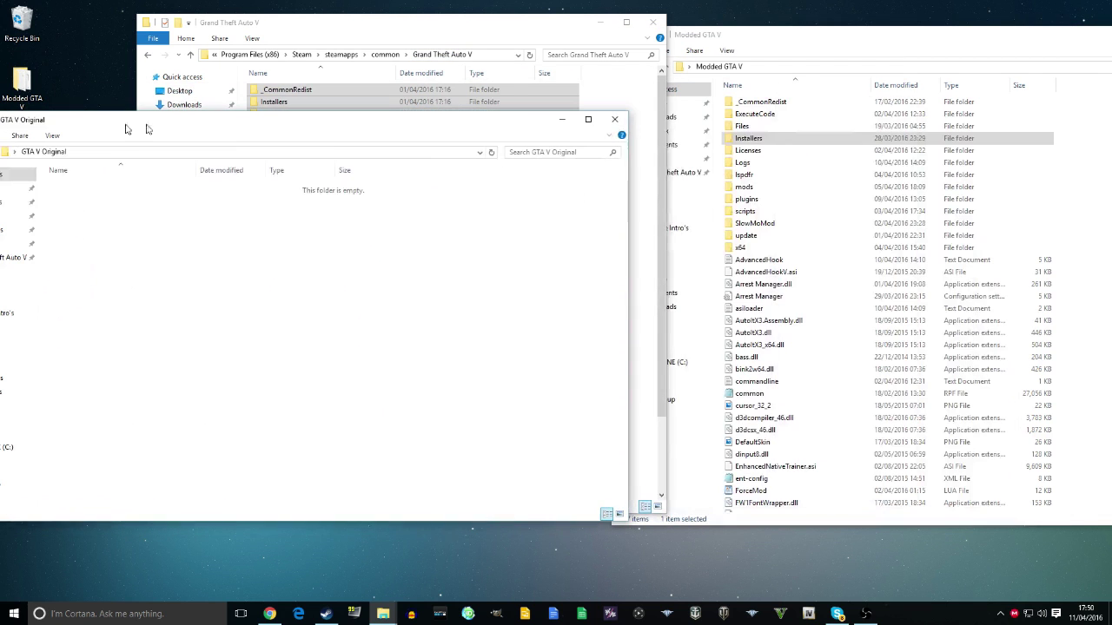
left_click(618, 120)
Move the Grand Theft Auto V folder's contents, including _CommonRedist and x64, into GTA V Original.
left_click(386, 156)
left_click(333, 90)
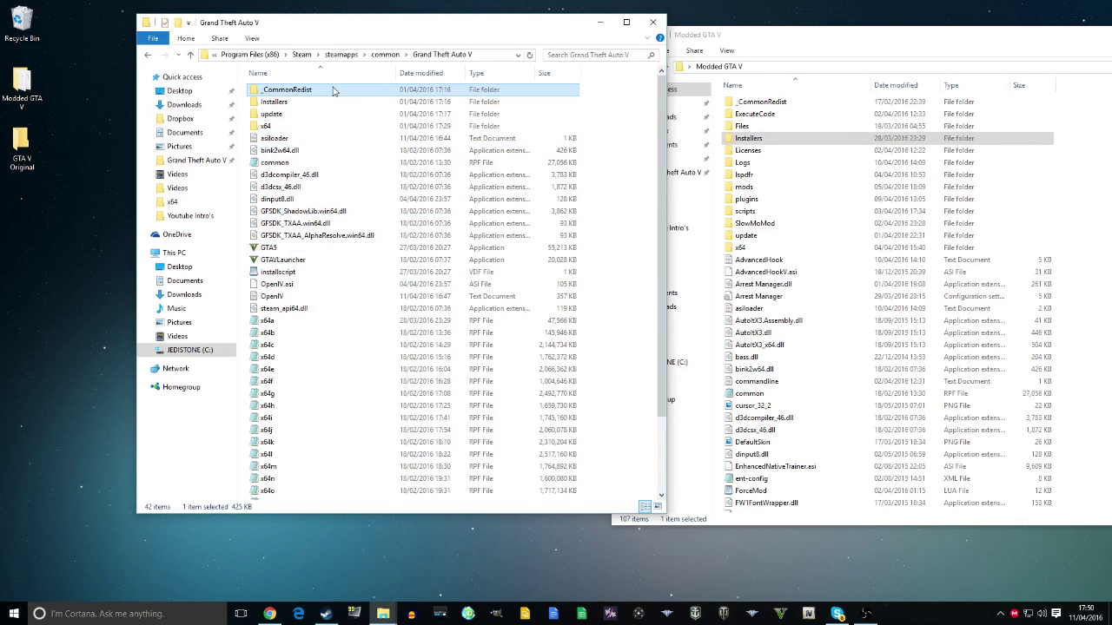
left_click(253, 126)
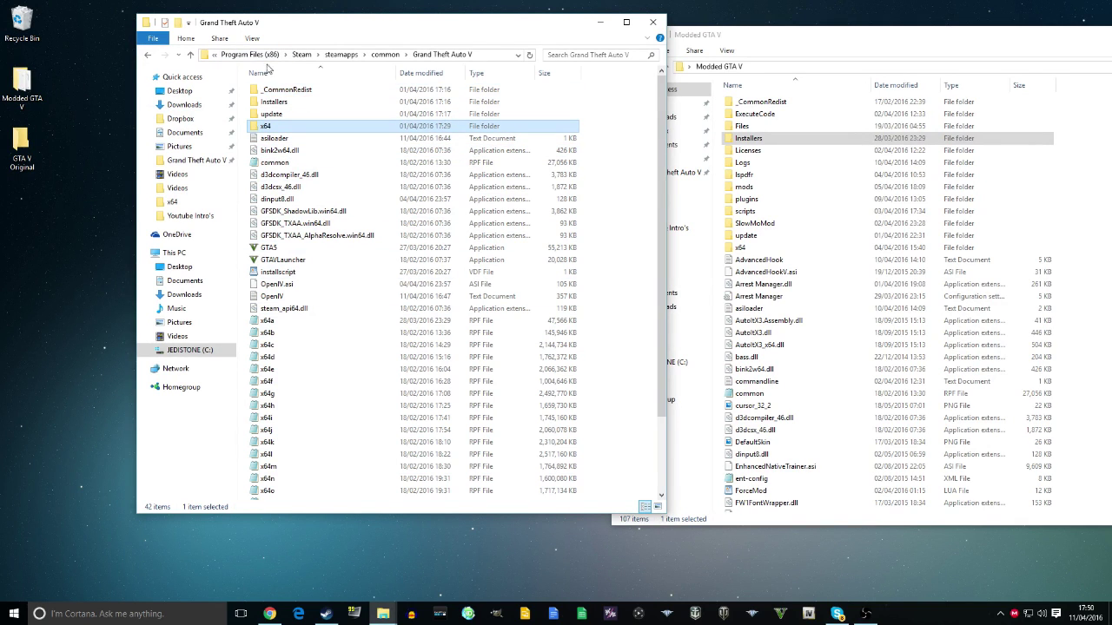
left_click_drag(250, 92, 18, 157)
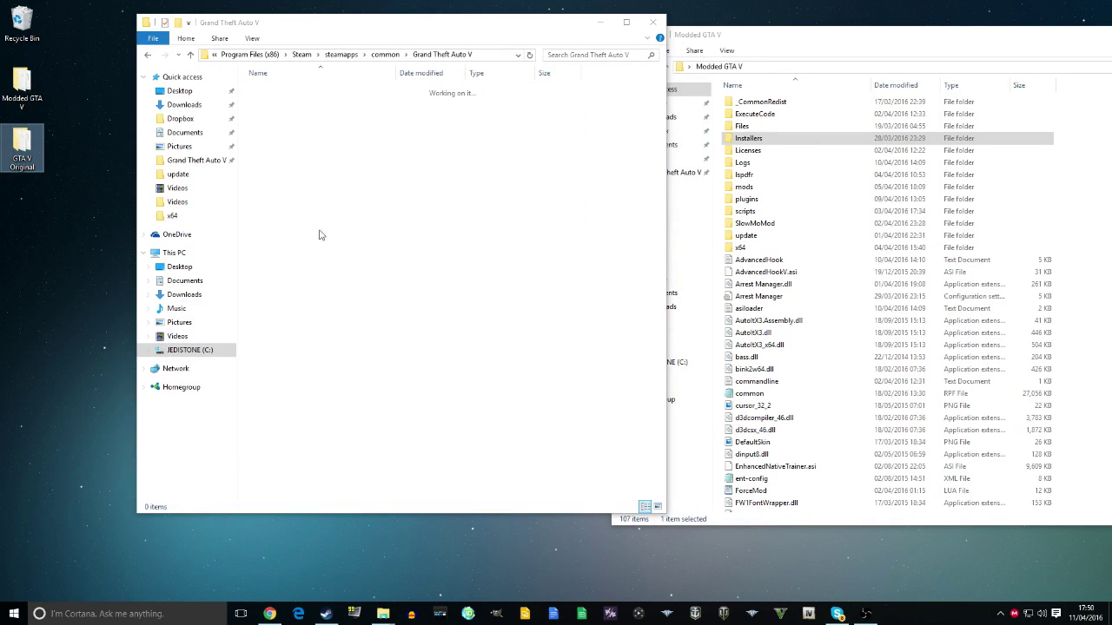
Check the files now in GTA V Original, close it, and bring Modded GTA V into view.
double_click(32, 153)
left_click_drag(324, 126, 580, 87)
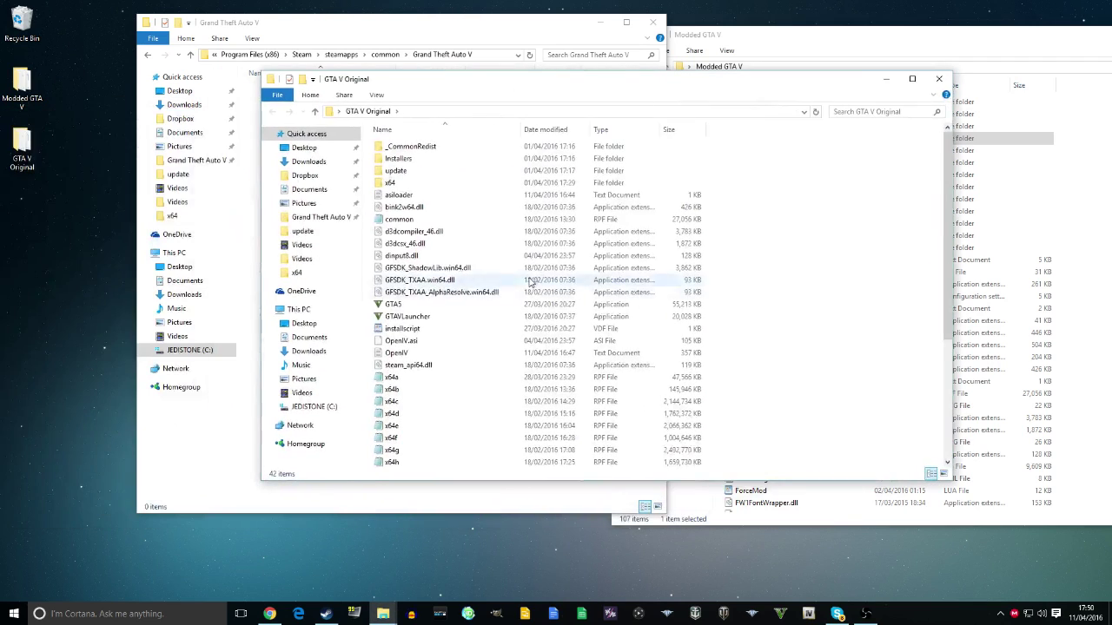
left_click(529, 280)
scroll(565, 270, "down", 1)
scroll(608, 260, "up", 1)
scroll(621, 258, "down", 4)
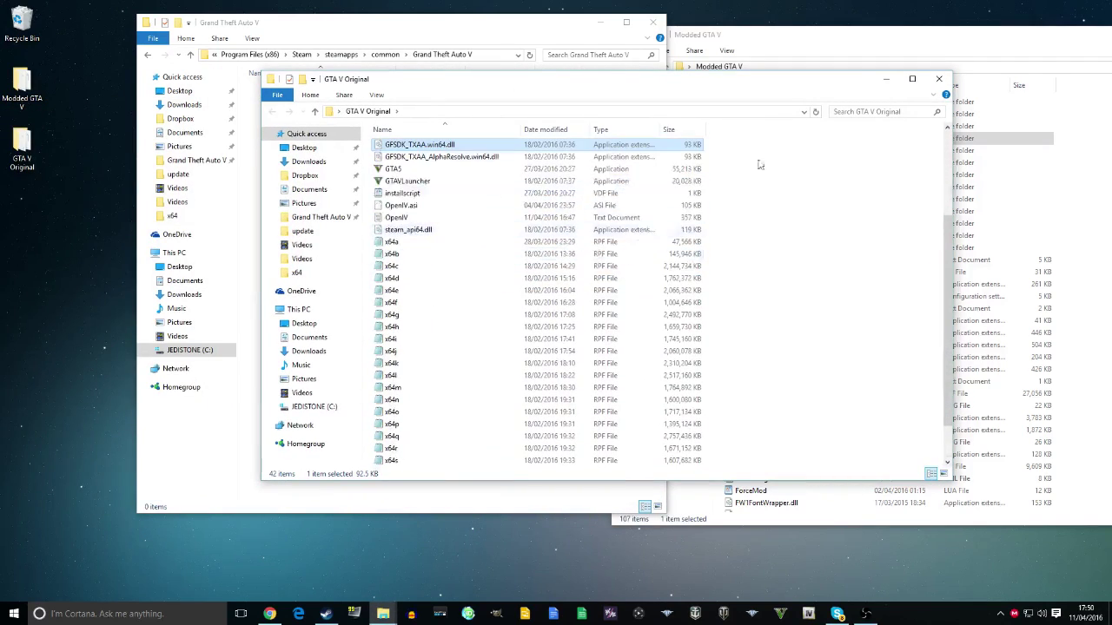
left_click(939, 80)
left_click_drag(712, 49, 673, 54)
left_click_drag(404, 149, 446, 101)
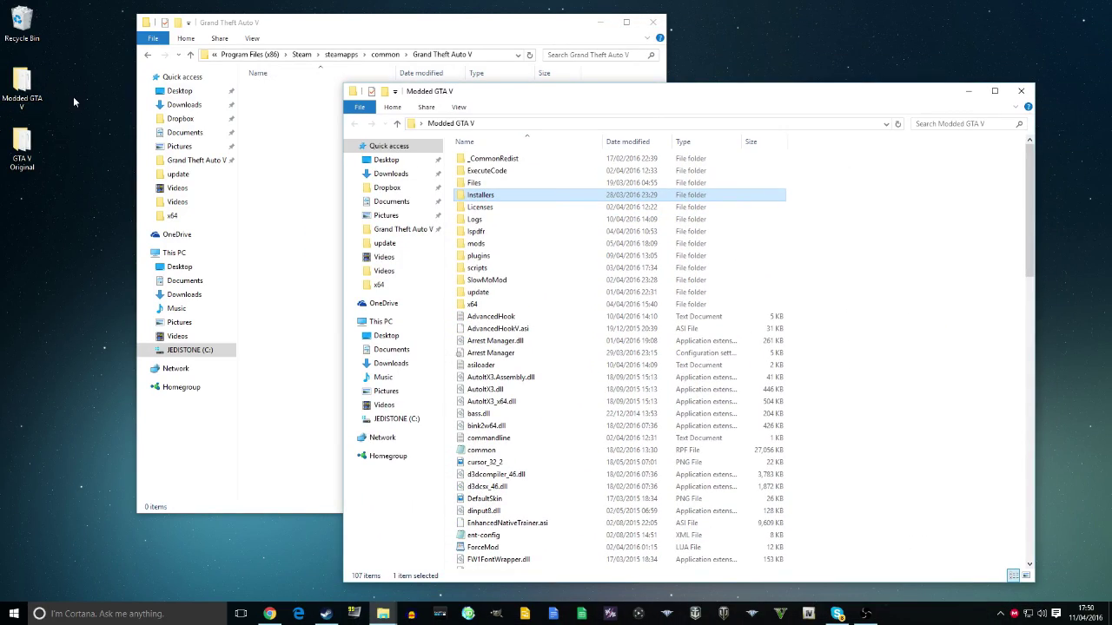
Select all 107 items in Modded GTA V and move them into the Grand Theft Auto V folder.
left_click(486, 170)
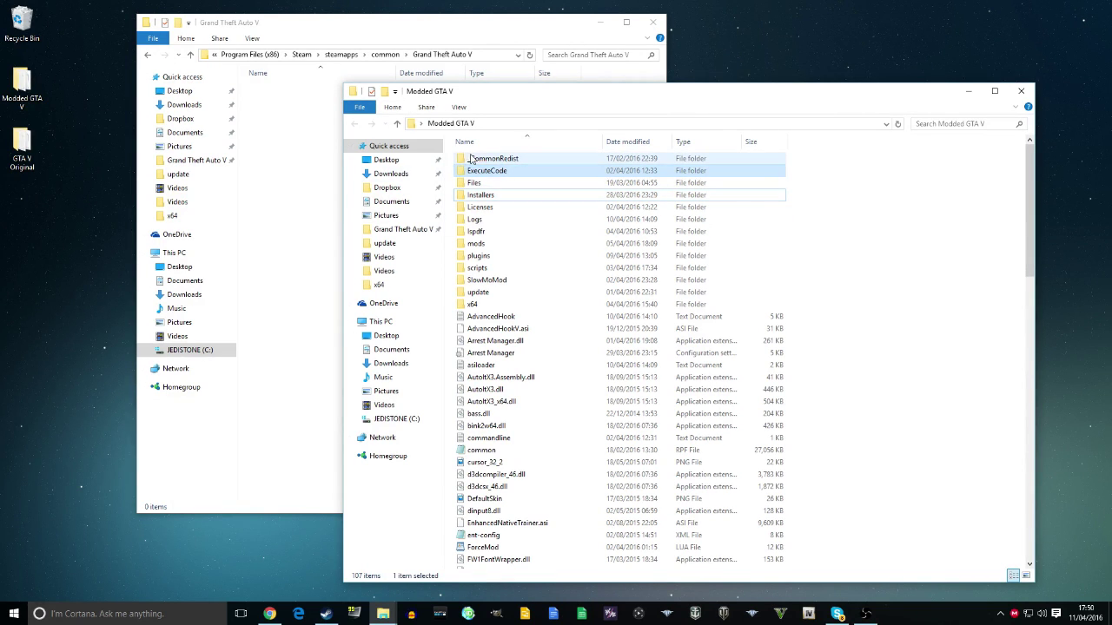
left_click_drag(456, 160, 613, 401)
left_click_drag(524, 261, 506, 323)
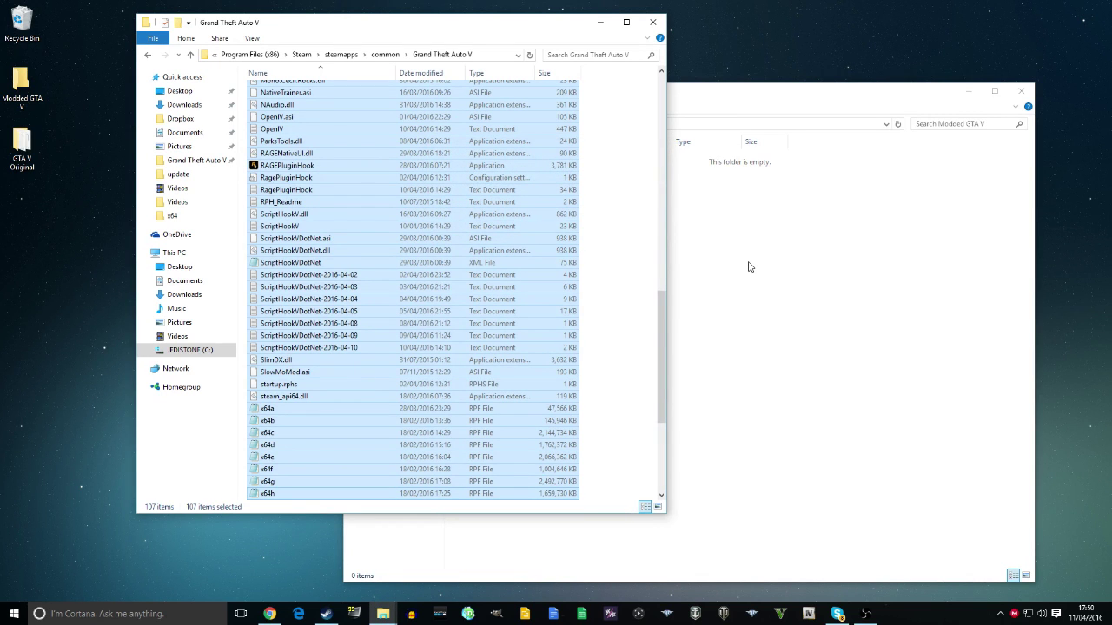
scroll(606, 287, "up", 20)
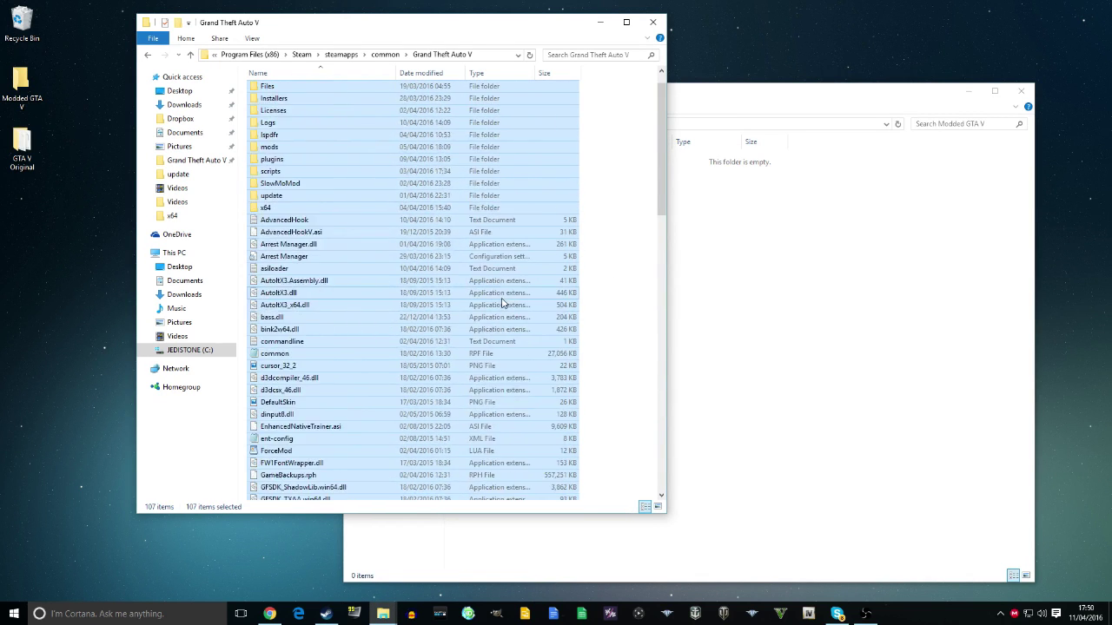
left_click(490, 190)
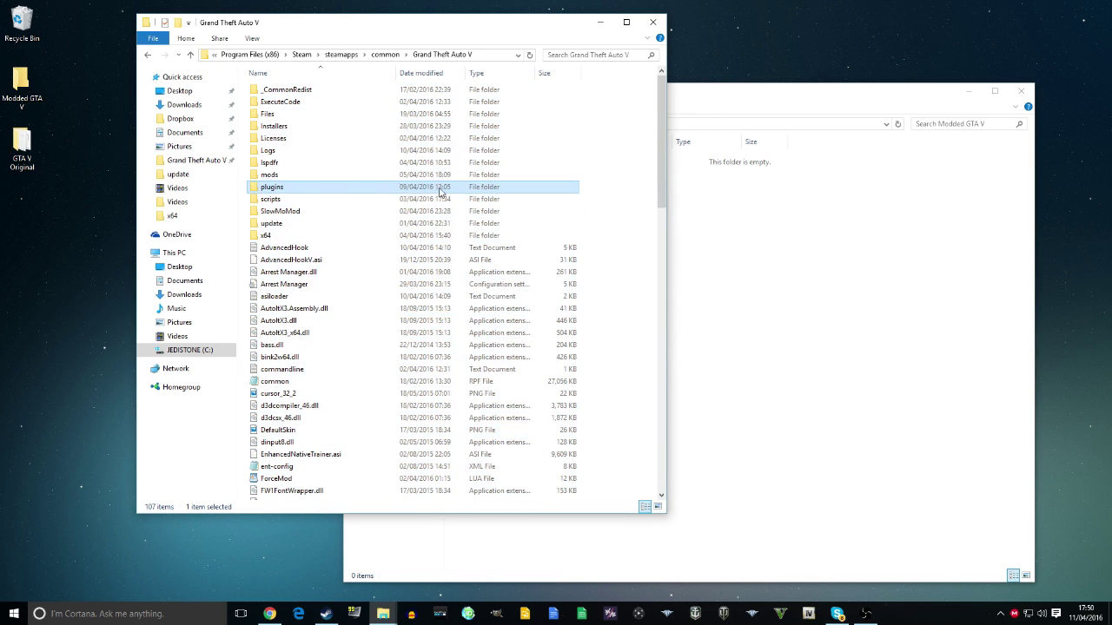
left_click(308, 152)
Close the emptied Modded GTA V window and scroll through the game folder's 107 items.
left_click(700, 265)
left_click(1021, 90)
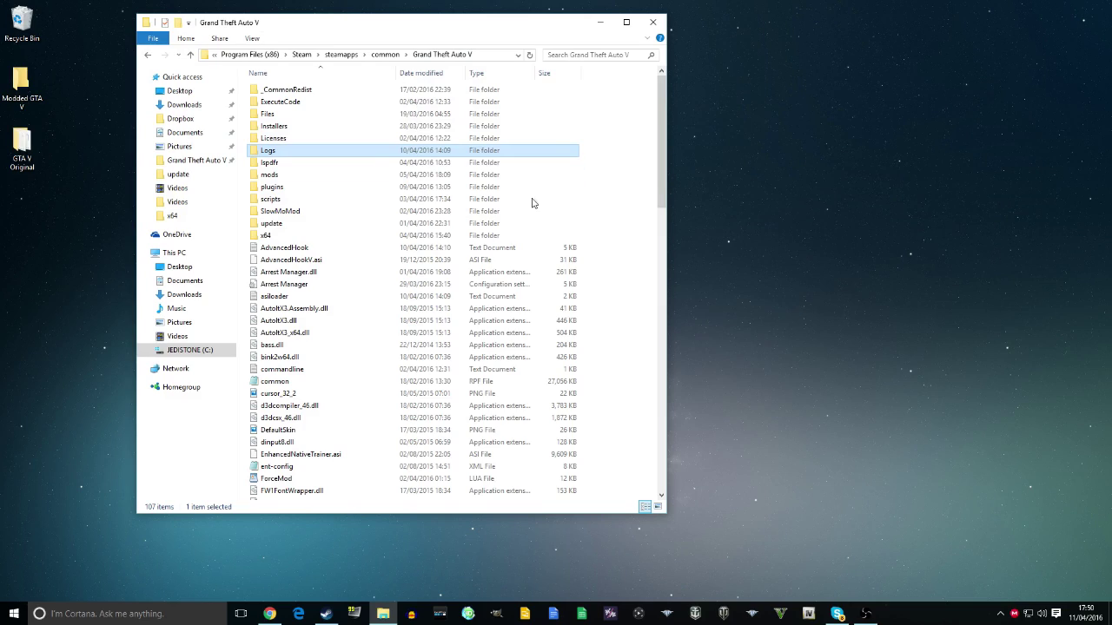
scroll(591, 128, "down", 5)
left_click(43, 152)
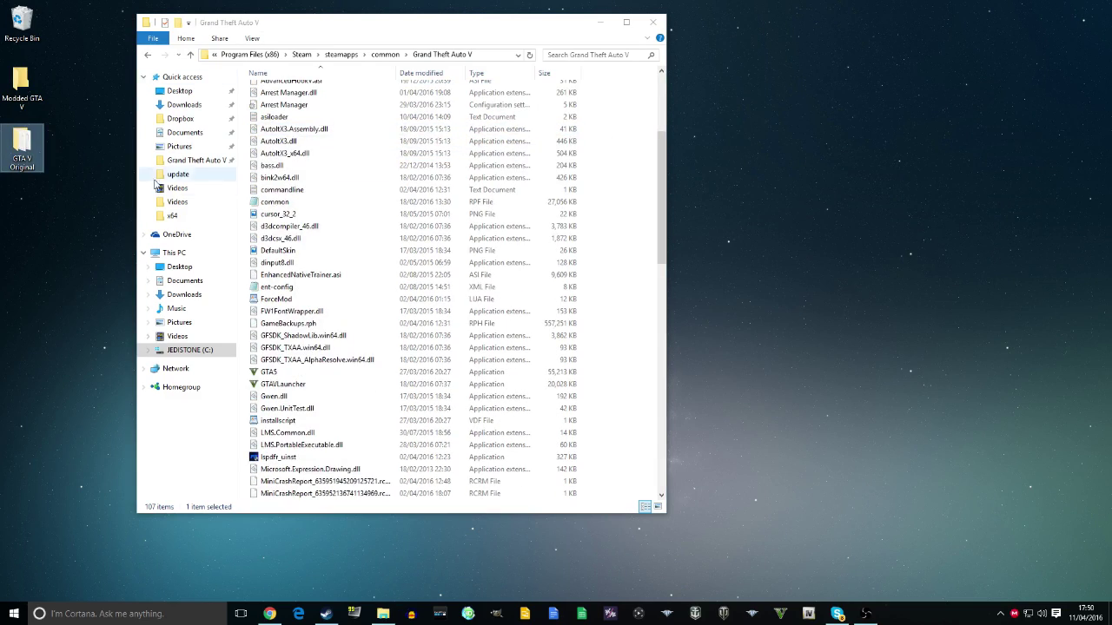
scroll(495, 187, "down", 16)
scroll(493, 205, "up", 18)
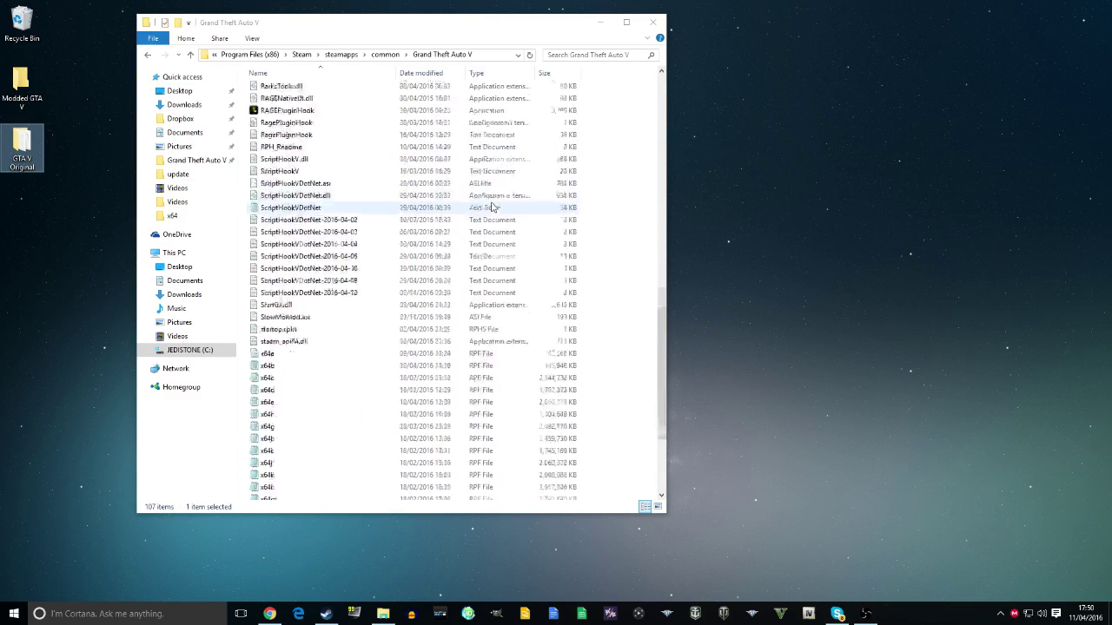
scroll(504, 204, "down", 8)
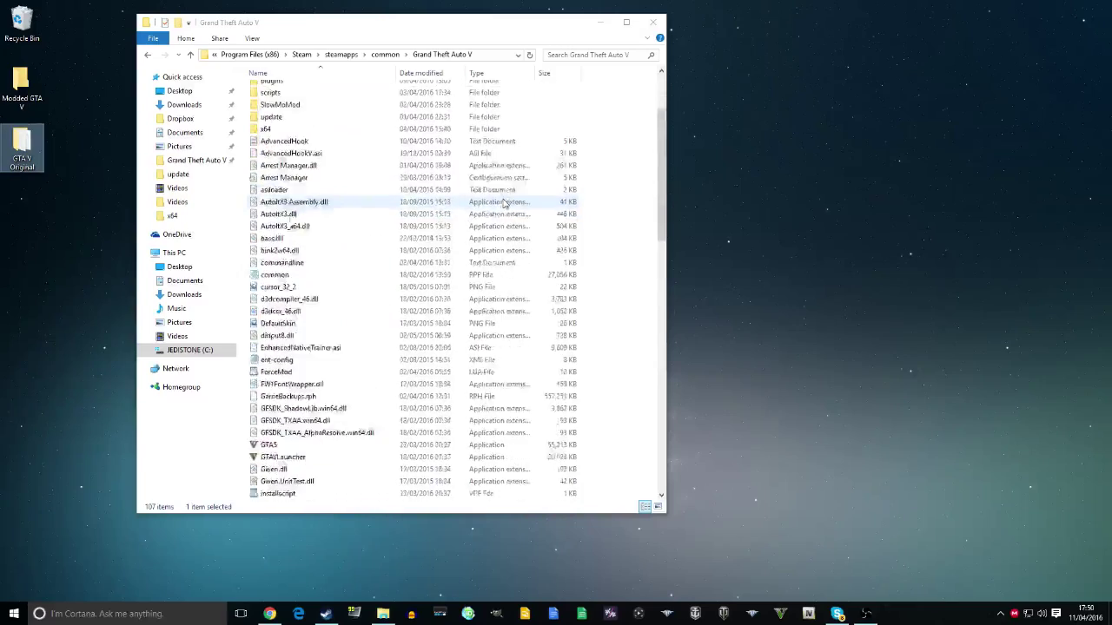
scroll(504, 204, "up", 7)
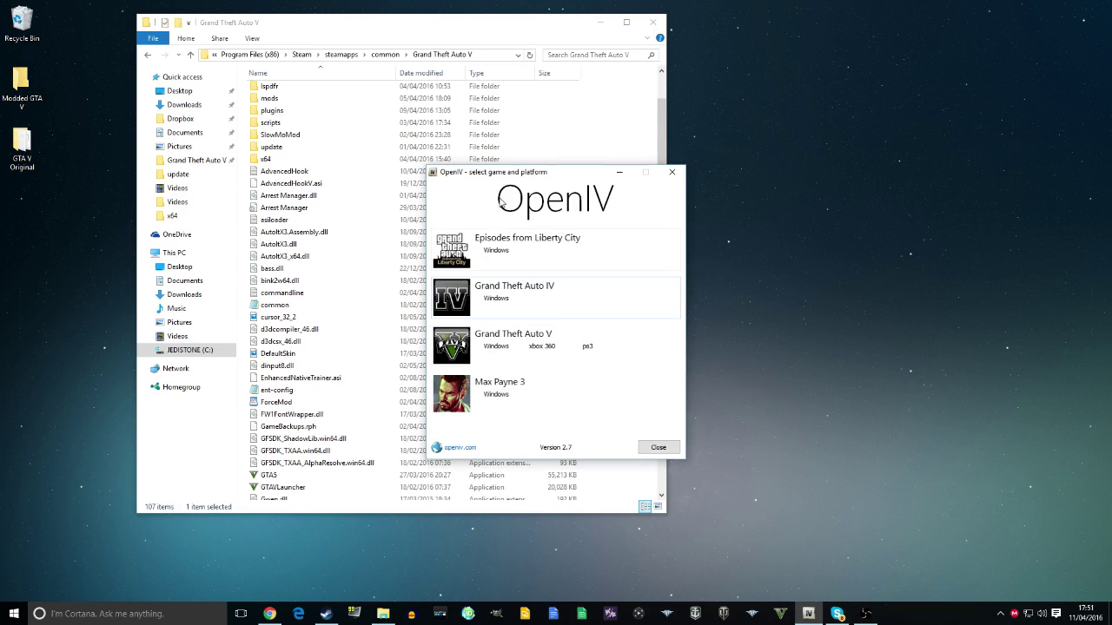
Open Grand Theft Auto V for Windows in OpenIV and snap its window to the right half.
left_click_drag(540, 175, 827, 74)
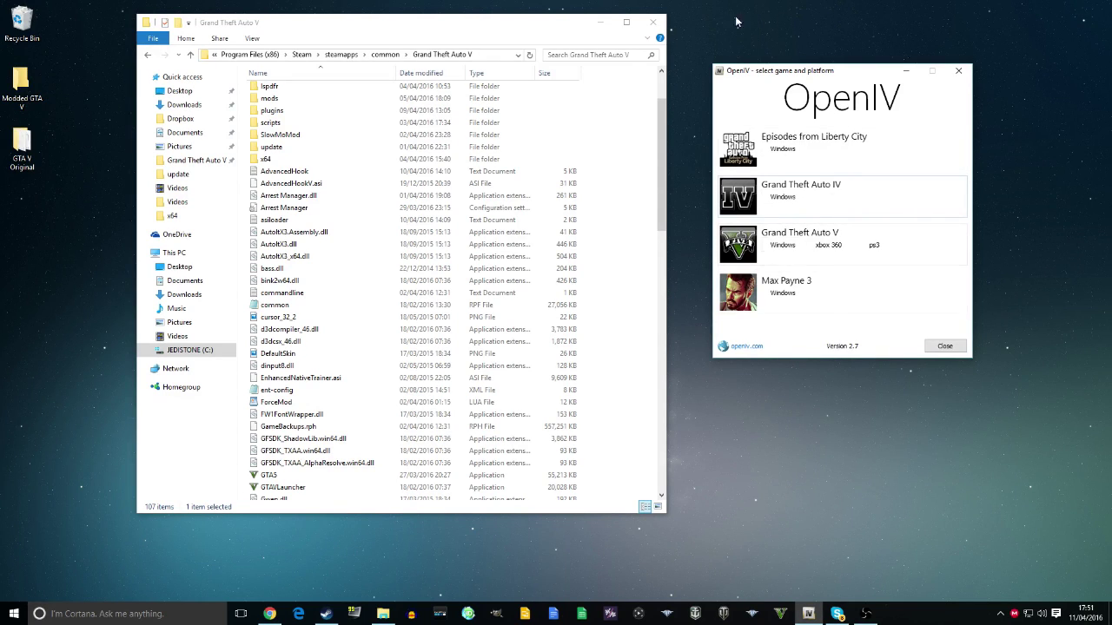
left_click(783, 246)
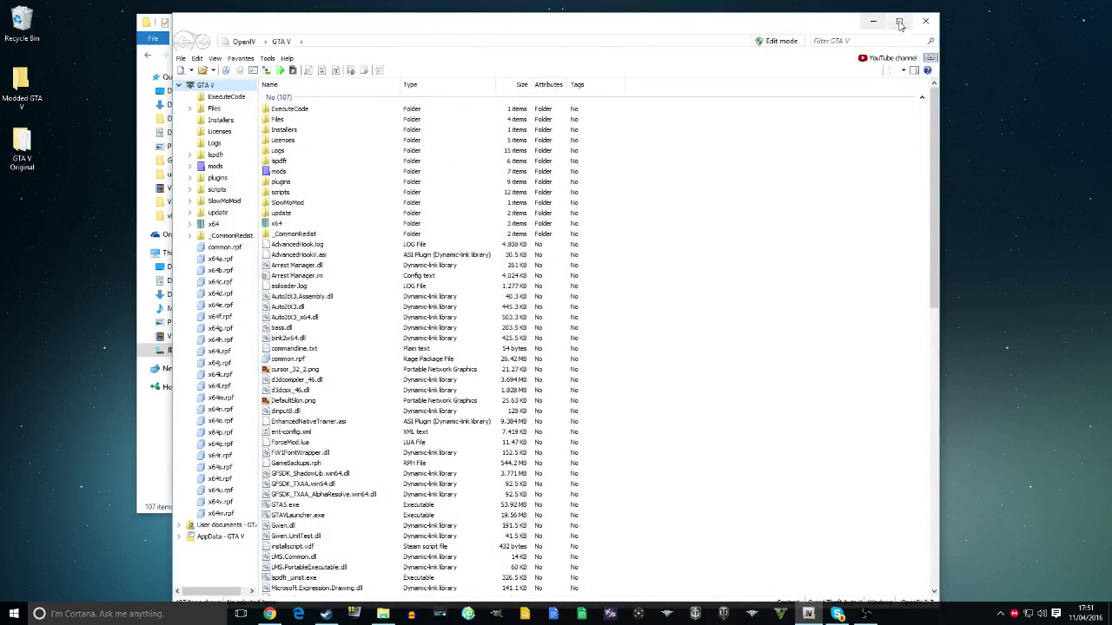
left_click_drag(694, 30, 1109, 24)
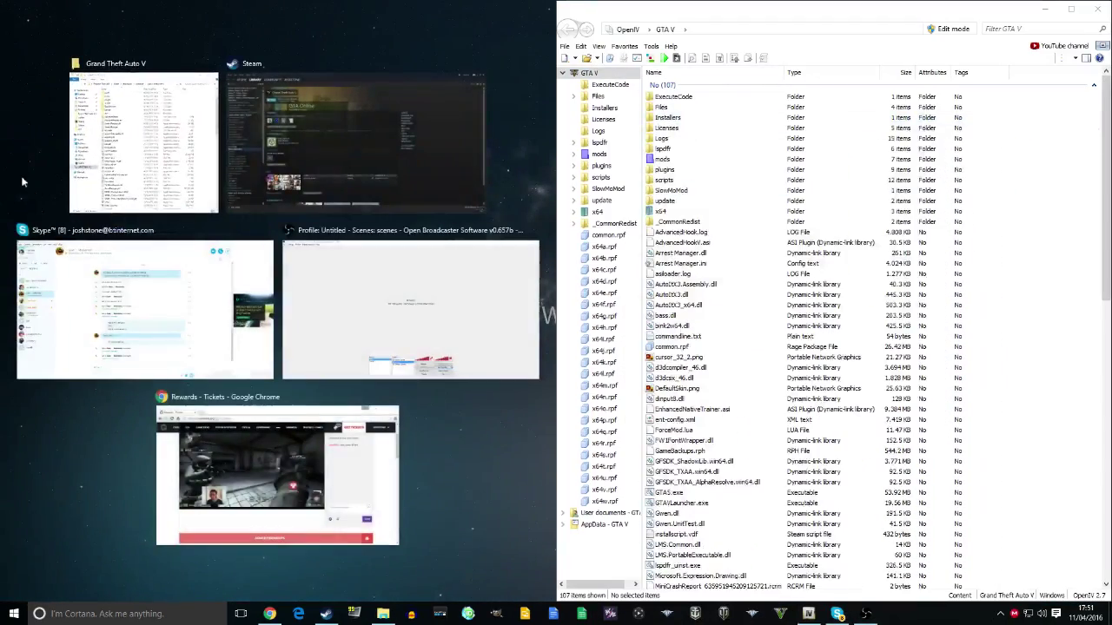
Snap the Grand Theft Auto V folder to the left, then peek inside x64i.rpf in OpenIV and go back.
left_click(149, 187)
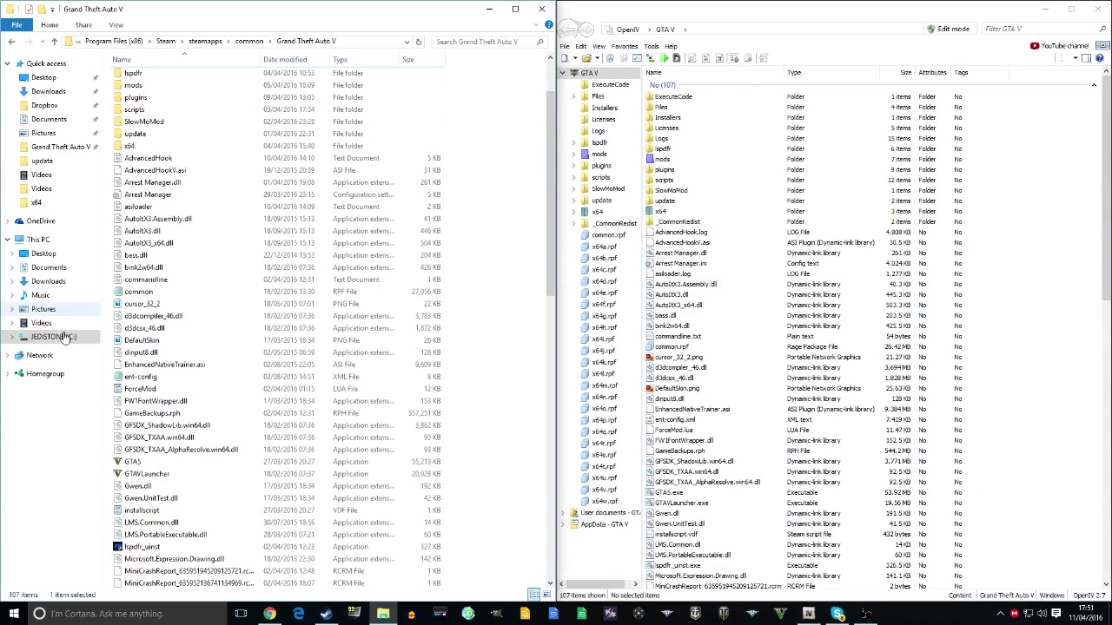
scroll(868, 261, "down", 8)
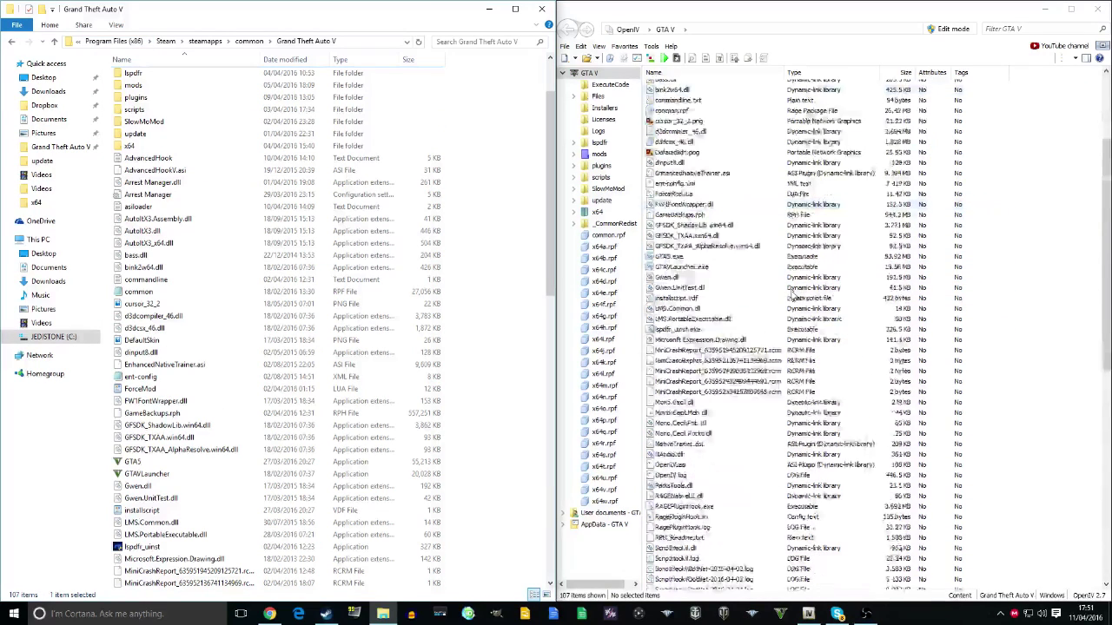
scroll(786, 375, "down", 12)
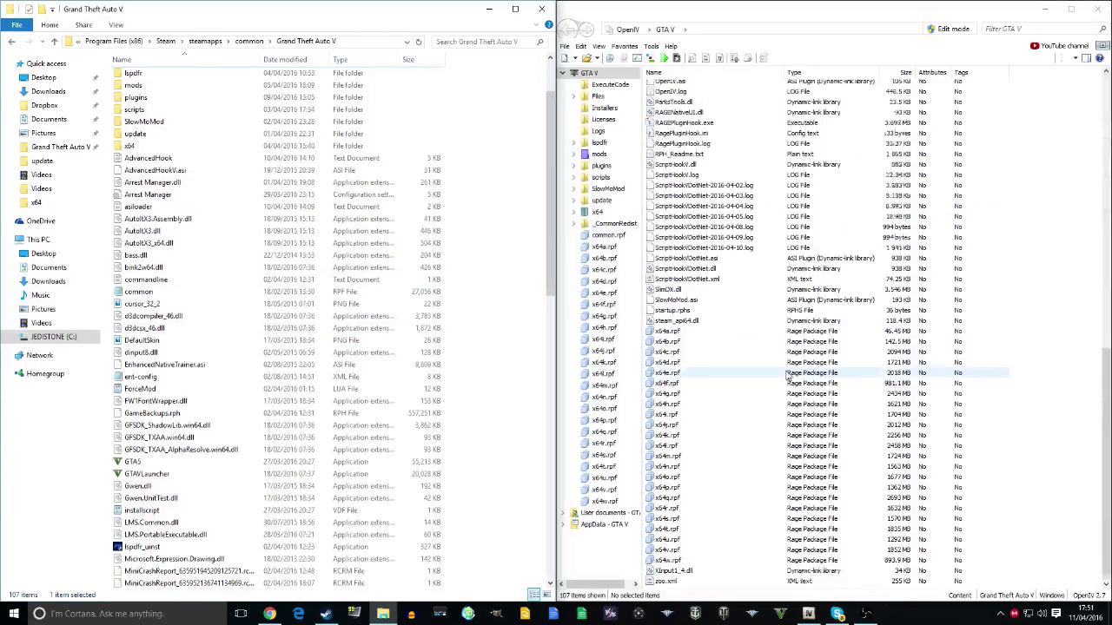
double_click(789, 401)
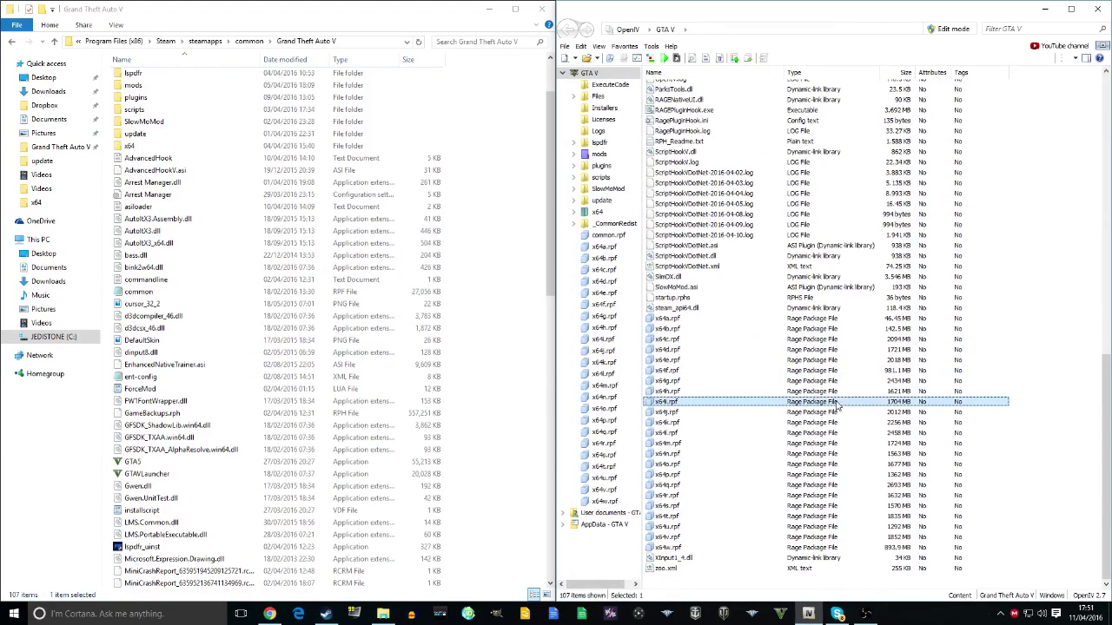
left_click(569, 29)
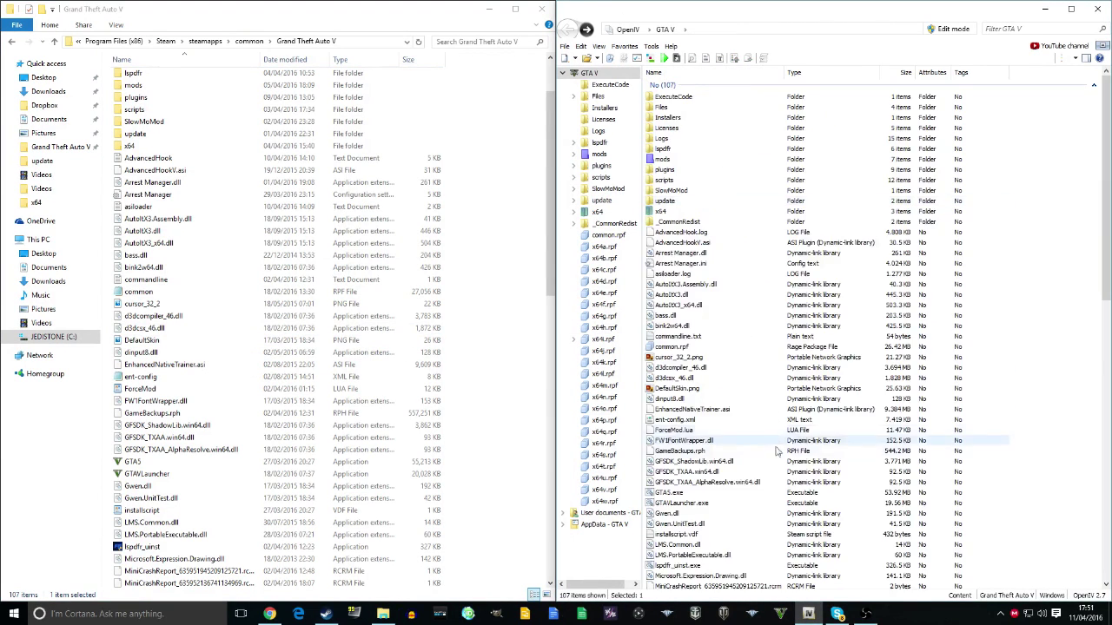
Select the x64p.rpf archive in OpenIV, then try opening x64n from the Explorer folder.
scroll(774, 469, "down", 20)
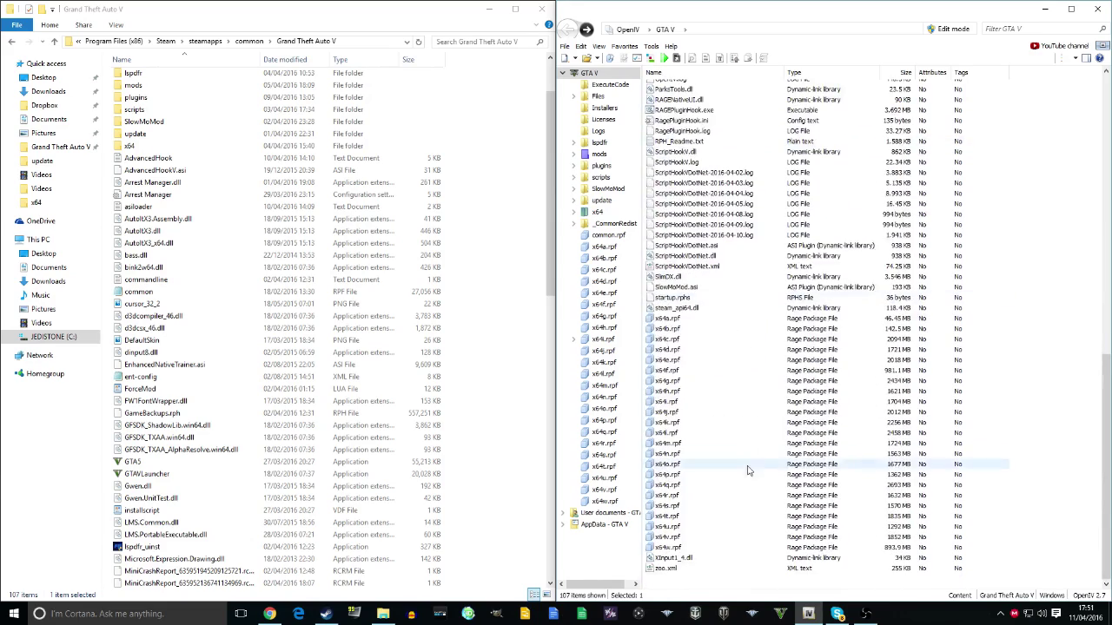
left_click(743, 475)
scroll(217, 365, "down", 20)
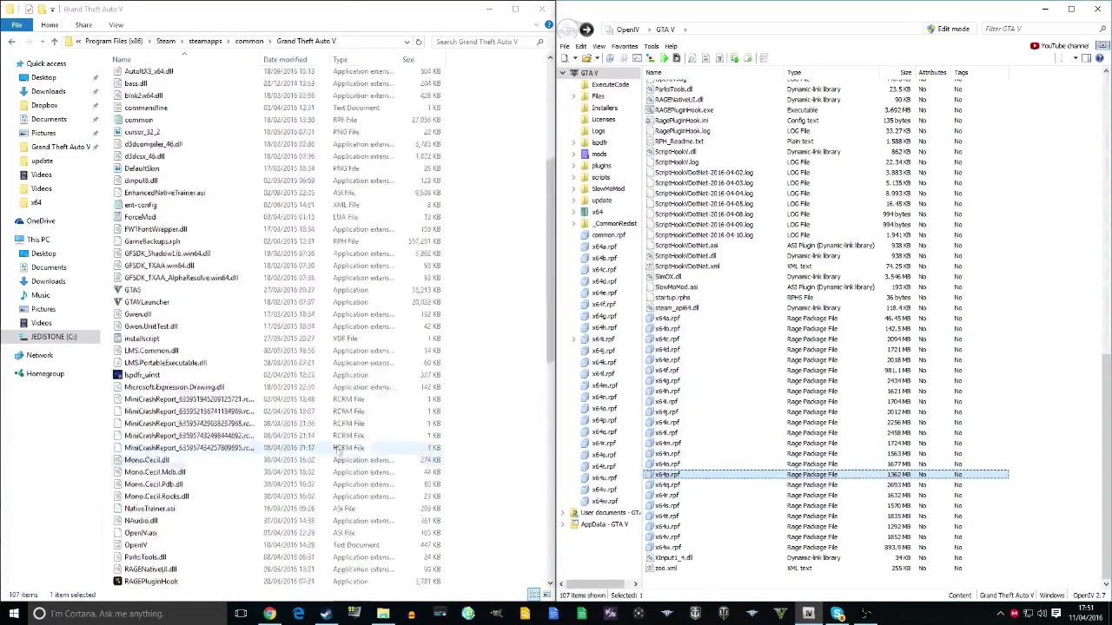
double_click(166, 447)
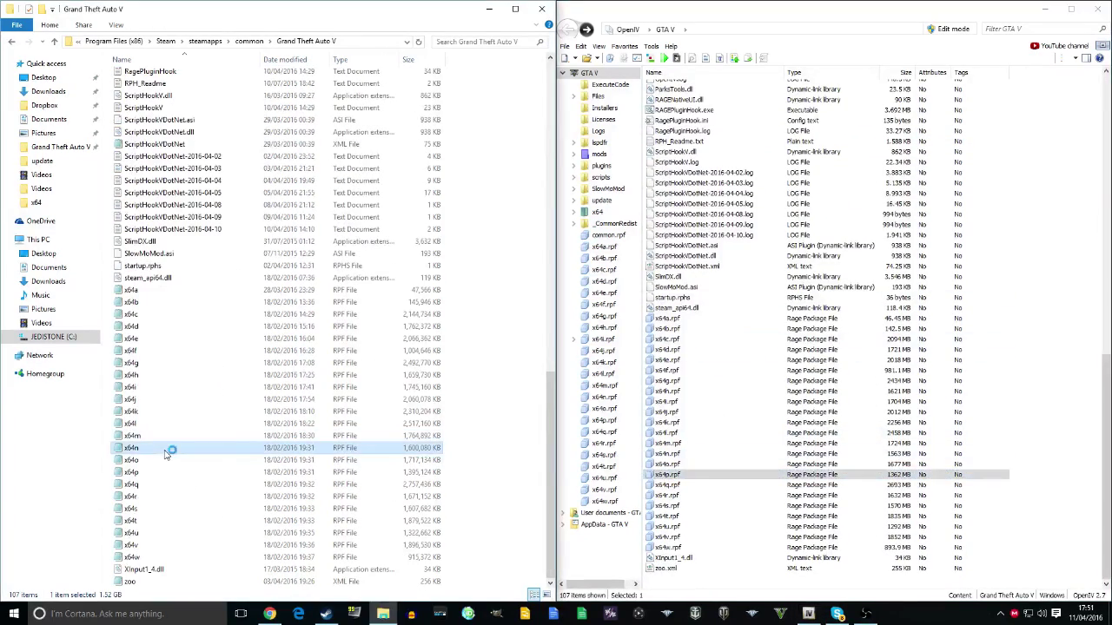
Dismiss the file-too-large error, close the empty Notepad window, and open x64h.rpf in OpenIV.
left_click(686, 269)
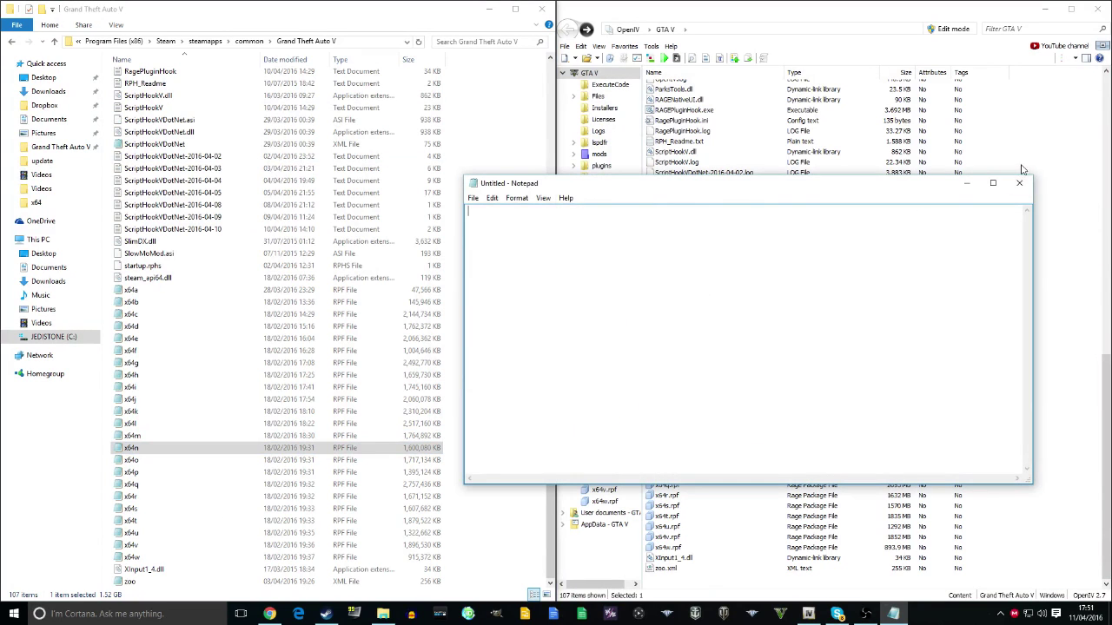
left_click(1020, 183)
double_click(664, 386)
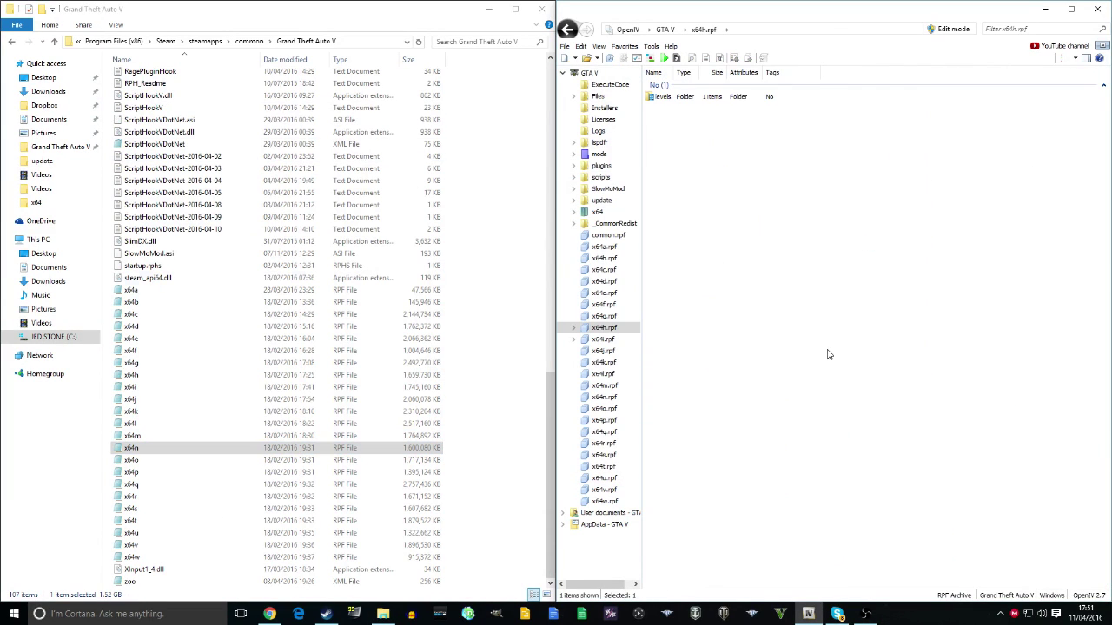
Browse x64h.rpf down to levels > gta5, then close OpenIV.
double_click(659, 96)
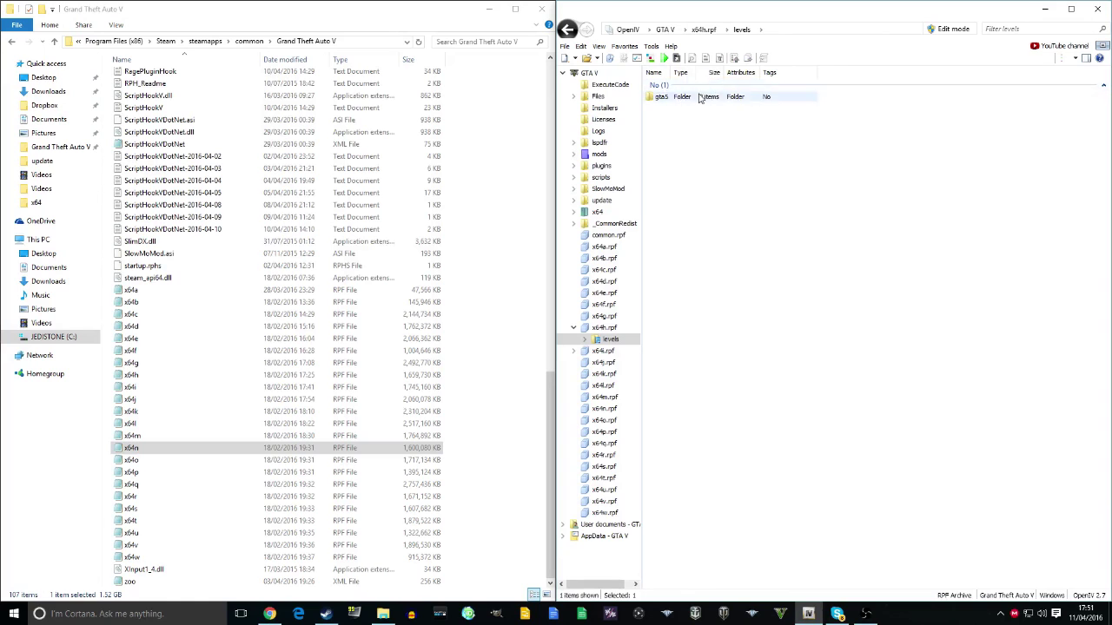
double_click(659, 96)
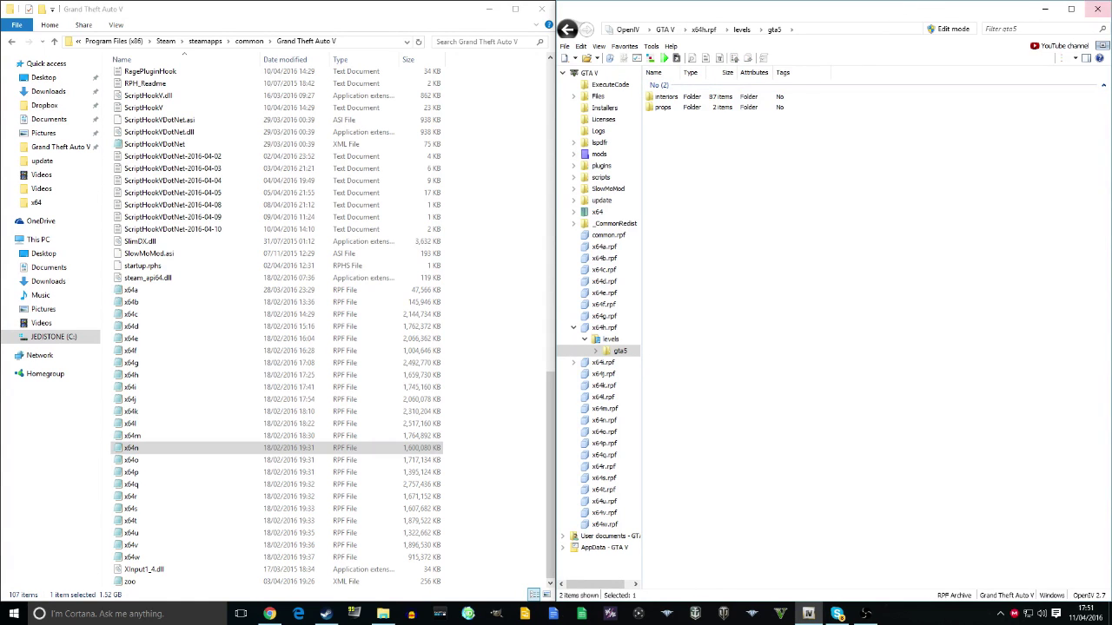
left_click(1098, 9)
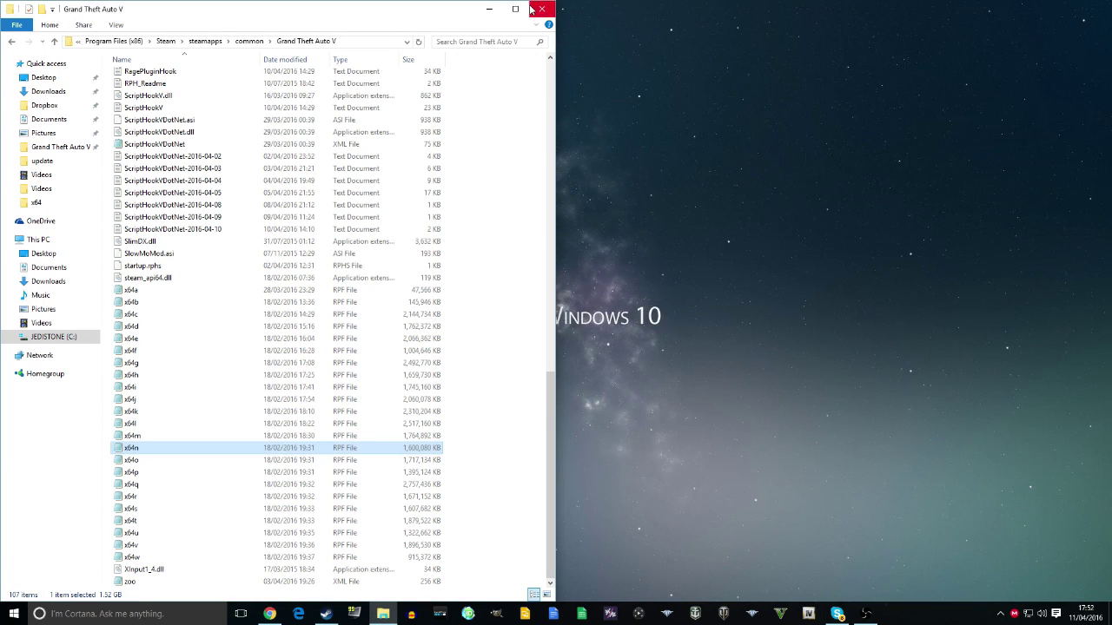
Close the Grand Theft Auto V Explorer window to reveal the bare desktop.
left_click(533, 8)
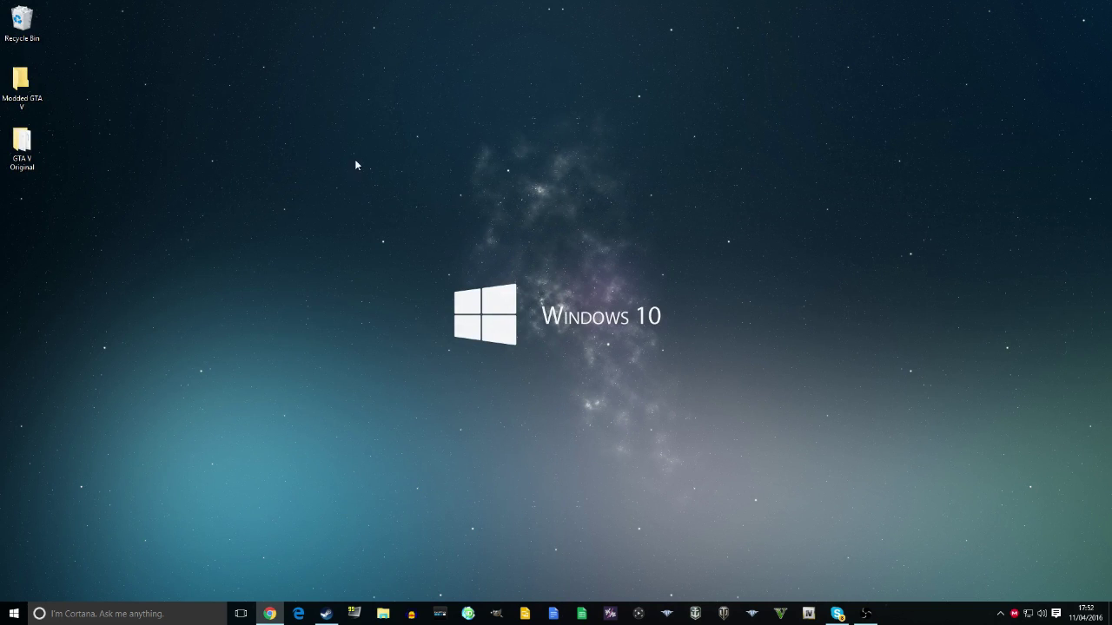